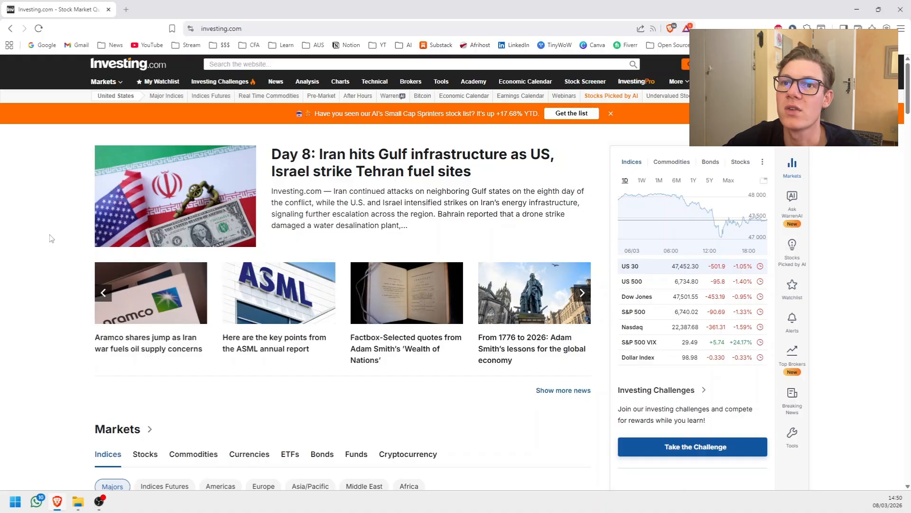
Open the historical price data for NVIDIA Corporation (NVDA) and set its time frame to Weekly.
{"action": "left_click", "coordinate": [225, 63]}
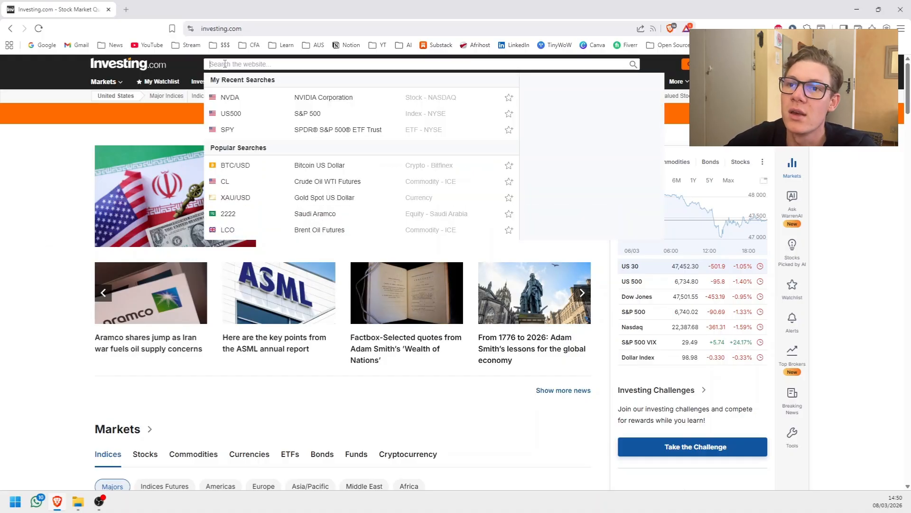
{"action": "left_click", "coordinate": [307, 101]}
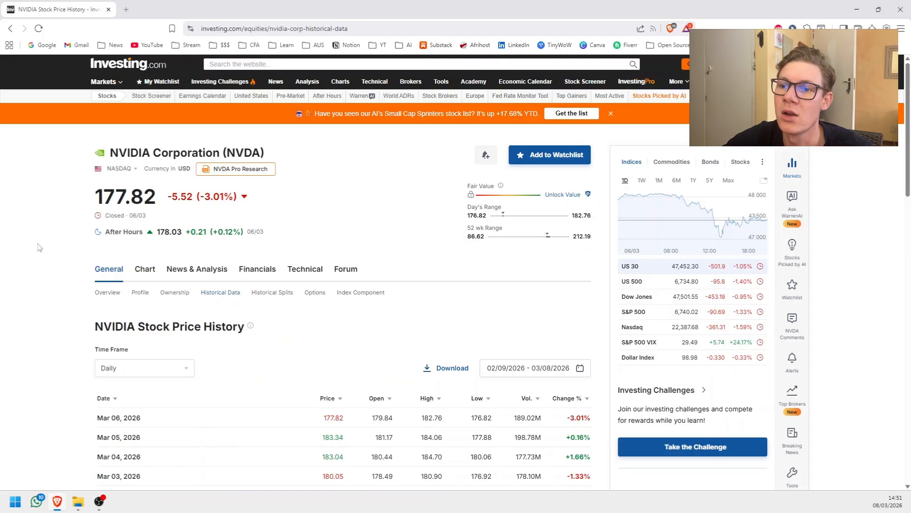
{"action": "scroll", "coordinate": [41, 245], "scroll_direction": "down", "scroll_amount": 1}
{"action": "left_click", "coordinate": [163, 321]}
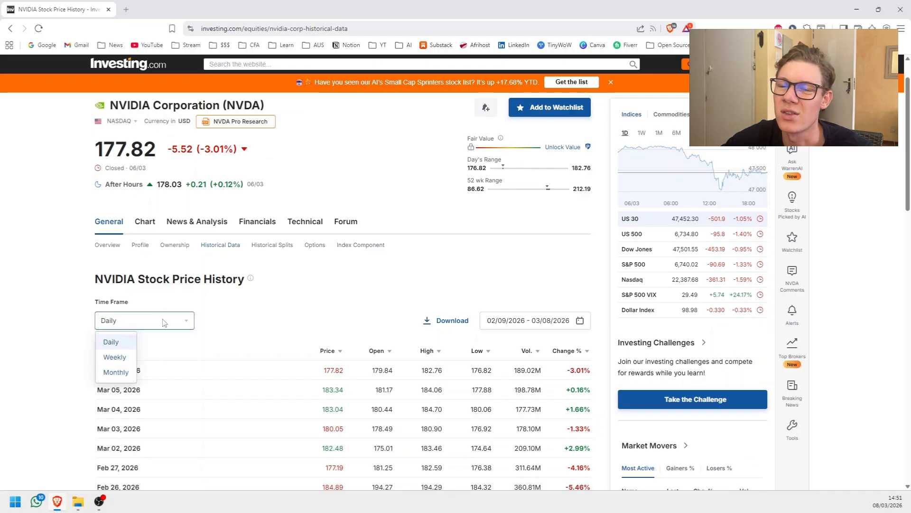
{"action": "left_click", "coordinate": [163, 321]}
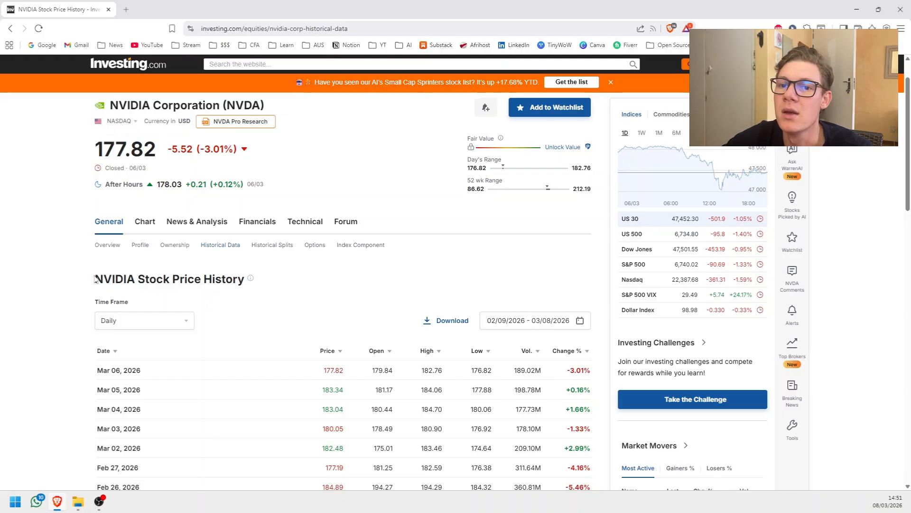
{"action": "left_click", "coordinate": [145, 322]}
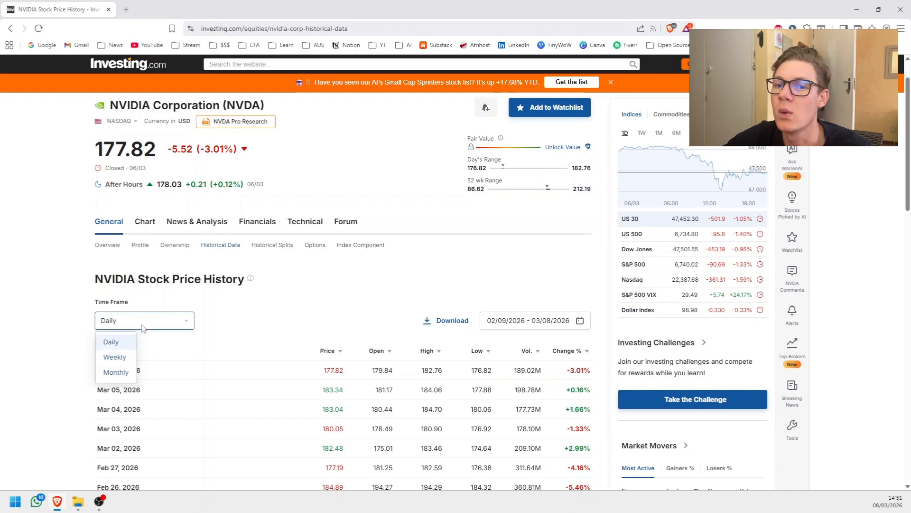
{"action": "left_click", "coordinate": [117, 357]}
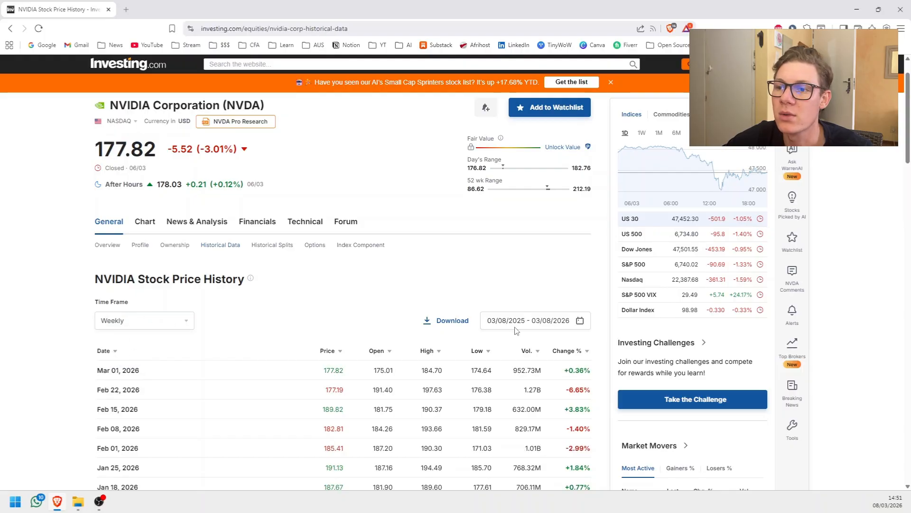
Apply a start date of 03/08/2021 to the NVIDIA price history, keeping 03/08/2026 as the end date.
{"action": "left_click", "coordinate": [580, 321]}
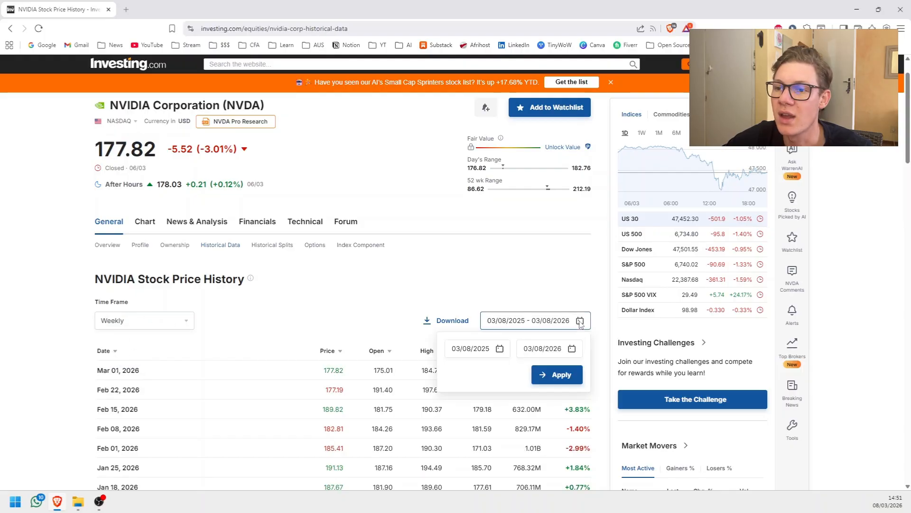
{"action": "left_click", "coordinate": [500, 349]}
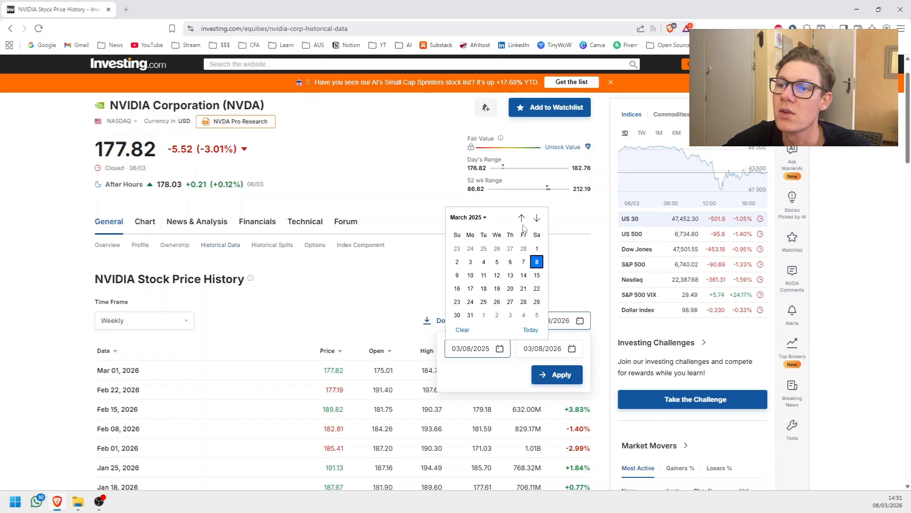
{"action": "left_click", "coordinate": [477, 219]}
{"action": "scroll", "coordinate": [475, 240], "scroll_direction": "up", "scroll_amount": 1}
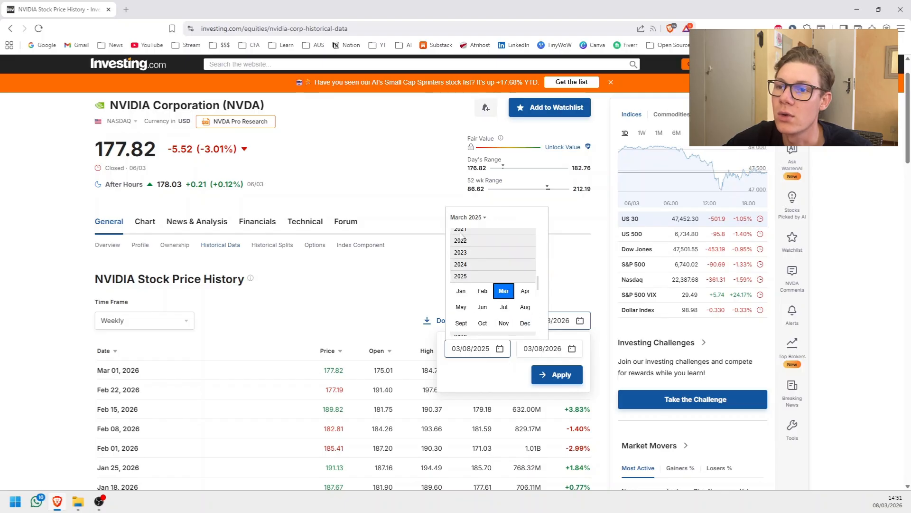
{"action": "left_click", "coordinate": [463, 235]}
{"action": "left_click", "coordinate": [504, 248]}
{"action": "left_click", "coordinate": [472, 260]}
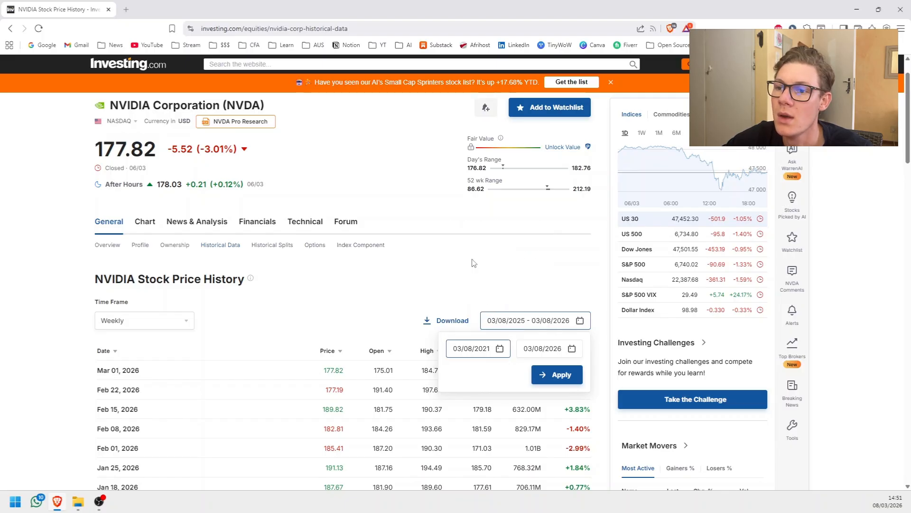
{"action": "left_click", "coordinate": [563, 379]}
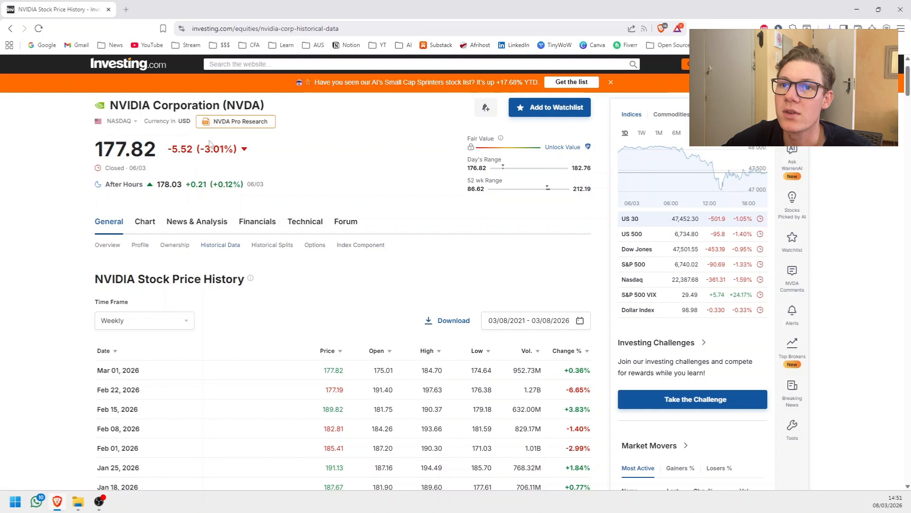
Open the historical data for the S&P 500 index and set its time frame to Weekly.
{"action": "left_click", "coordinate": [250, 62]}
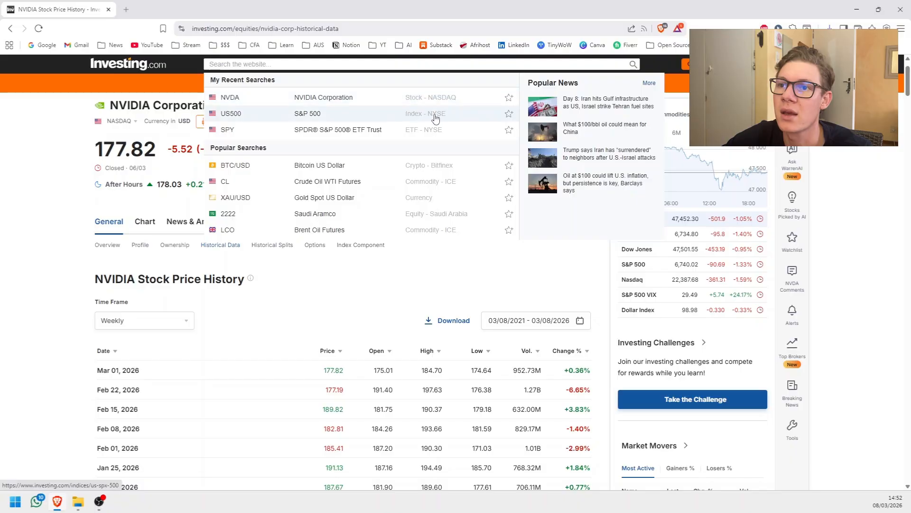
{"action": "left_click", "coordinate": [418, 117]}
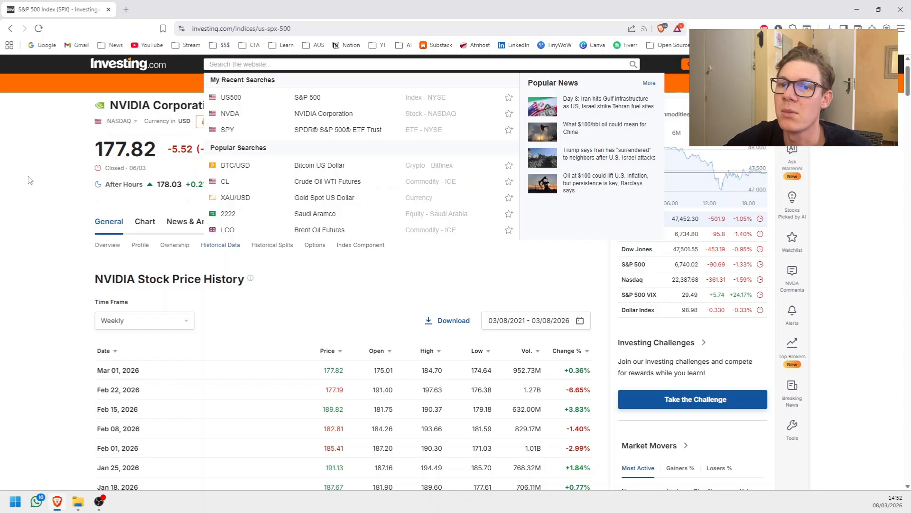
{"action": "mouse_move", "coordinate": [144, 254]}
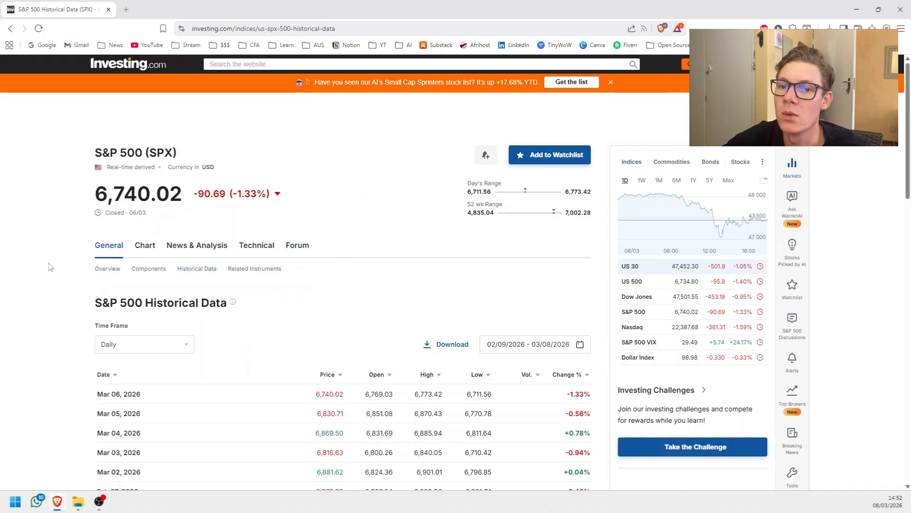
{"action": "left_click", "coordinate": [134, 349]}
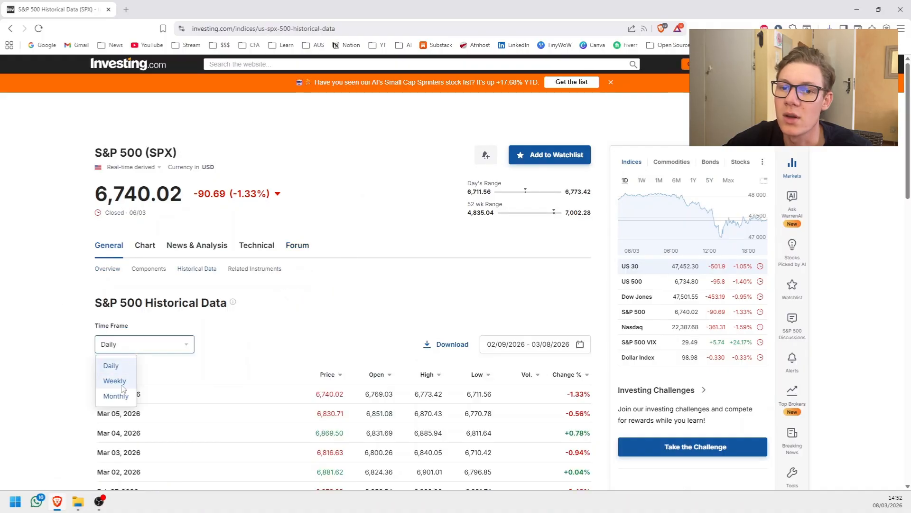
{"action": "left_click", "coordinate": [135, 379]}
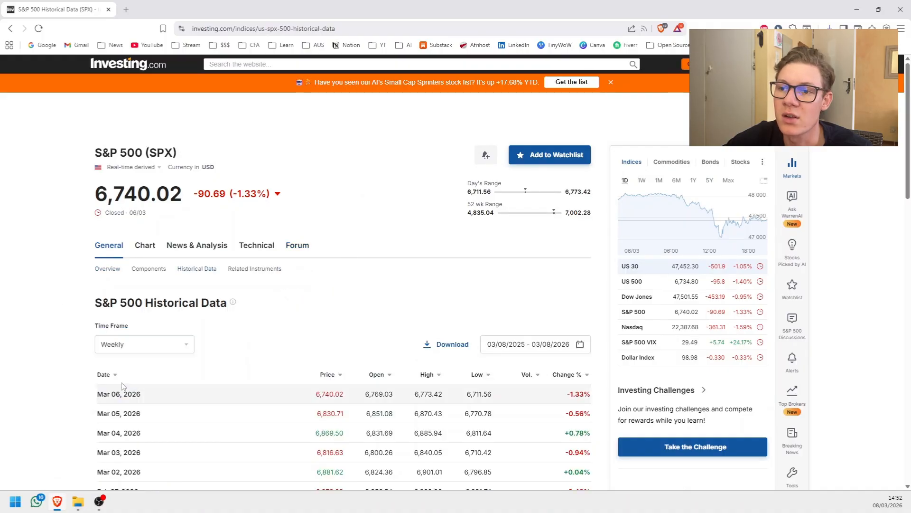
Set the S&P 500 date range to 03/08/2021 - 03/08/2026 and download the data.
{"action": "left_click", "coordinate": [581, 347]}
{"action": "left_click", "coordinate": [499, 372]}
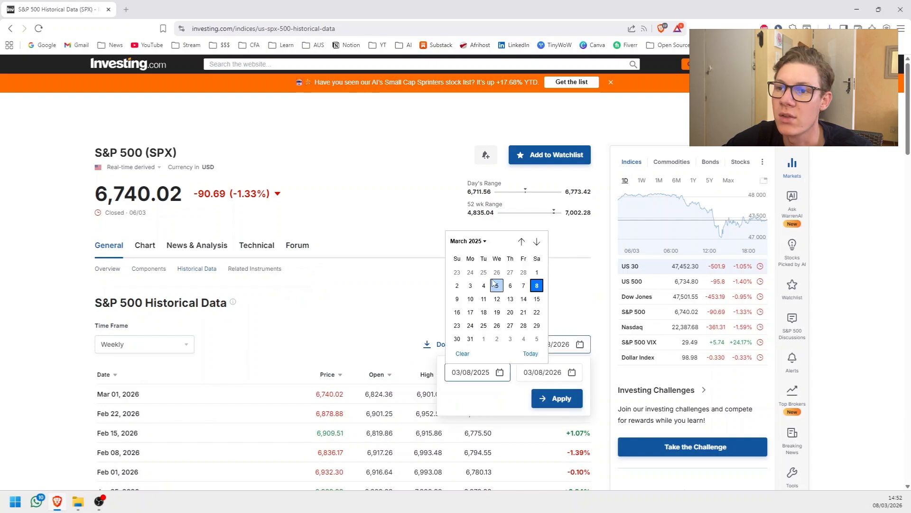
{"action": "left_click", "coordinate": [476, 242]}
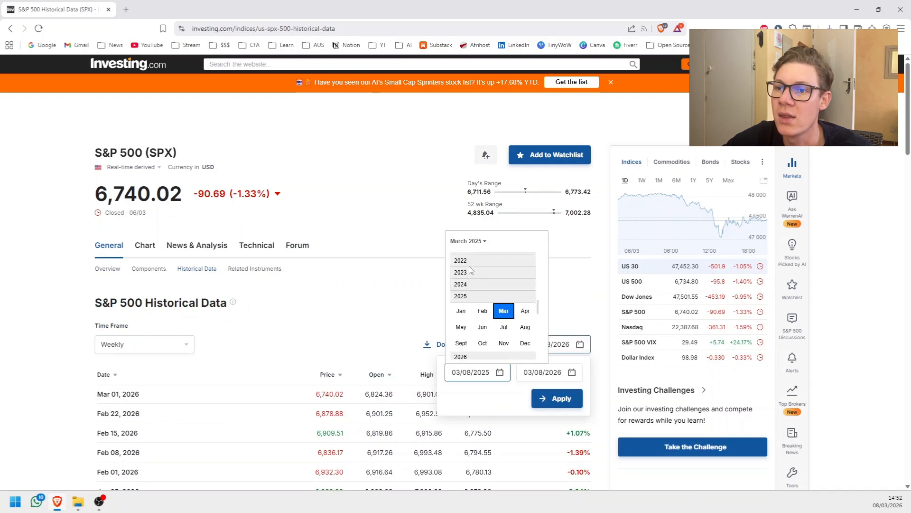
{"action": "left_click", "coordinate": [466, 261]}
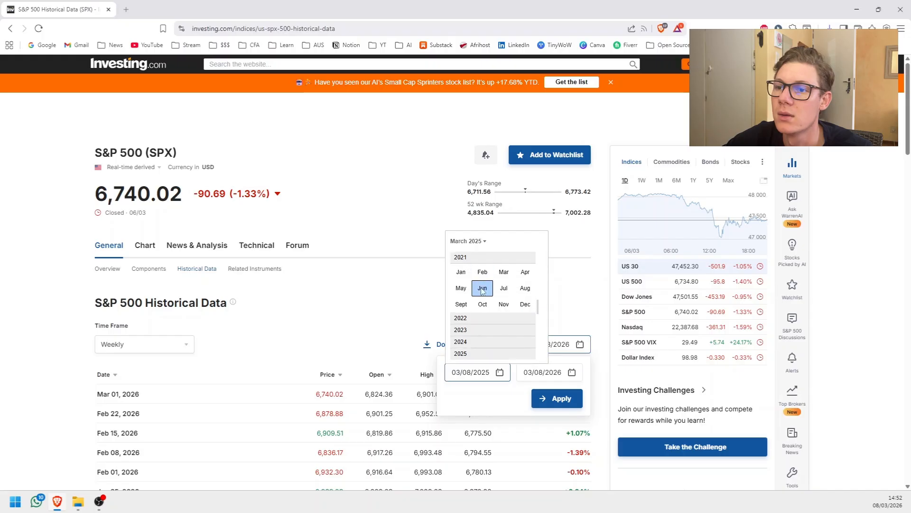
{"action": "left_click", "coordinate": [503, 271]}
{"action": "left_click", "coordinate": [470, 285]}
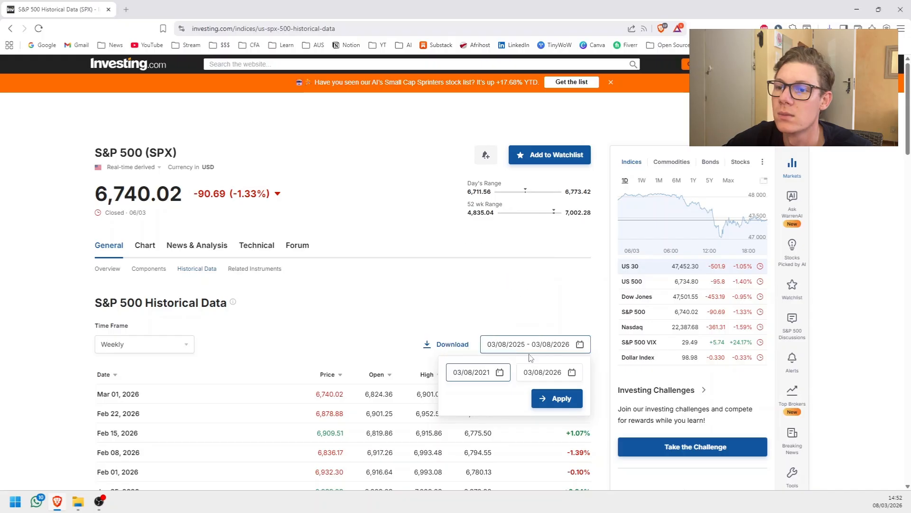
{"action": "left_click", "coordinate": [556, 399]}
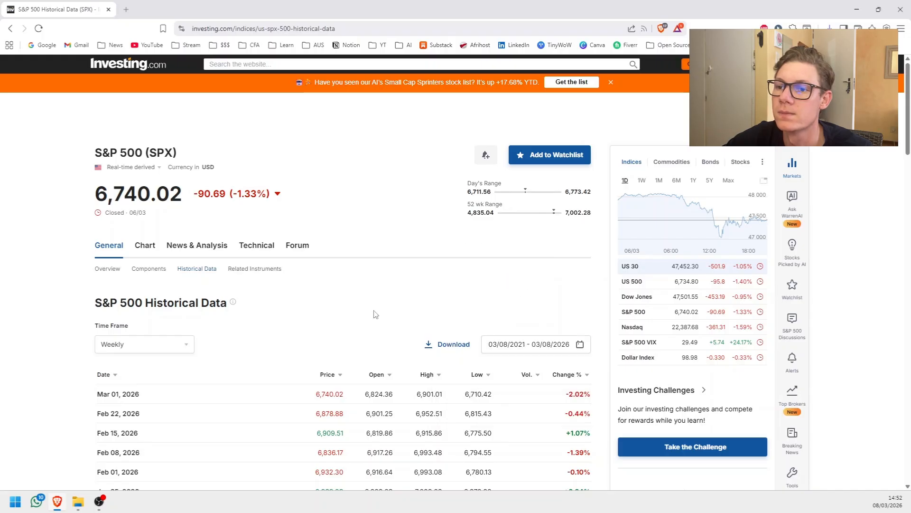
{"action": "left_click", "coordinate": [454, 346]}
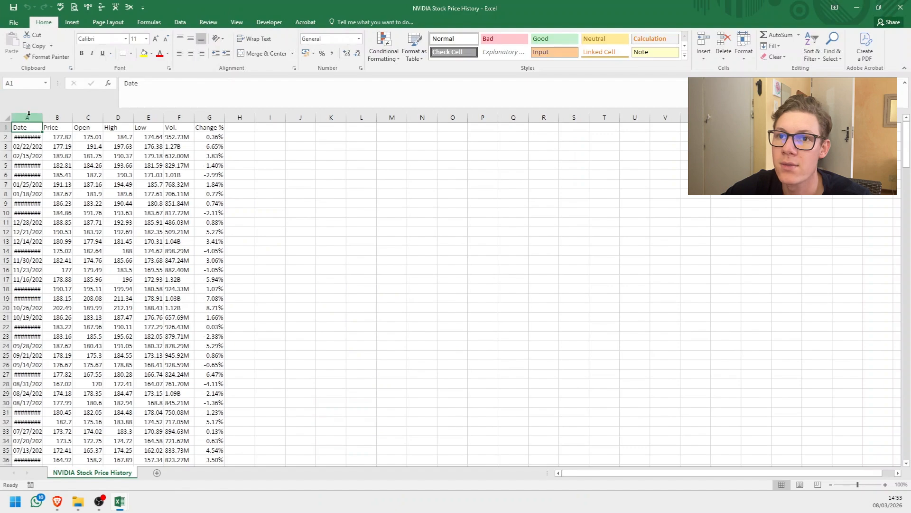
In Excel, auto-fit the widths of columns A to G in the NVIDIA Stock Price History sheet.
{"action": "left_click_drag", "start_coordinate": [28, 113], "coordinate": [222, 116]}
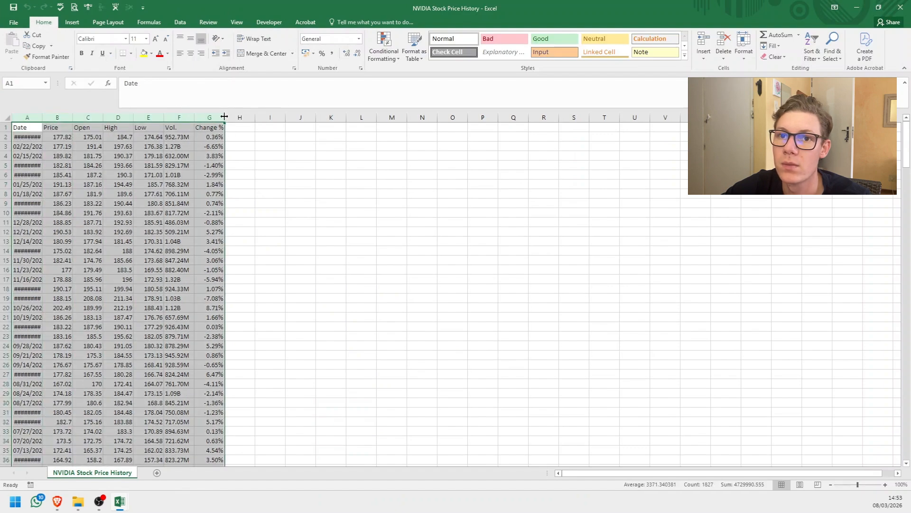
{"action": "double_click", "coordinate": [224, 116]}
{"action": "left_click", "coordinate": [43, 137]}
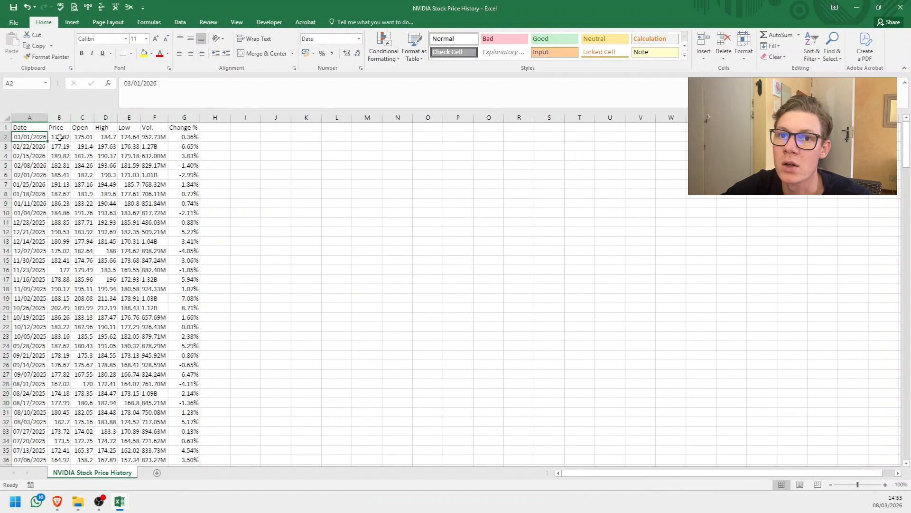
{"action": "left_click", "coordinate": [60, 137]}
{"action": "left_click", "coordinate": [83, 139]}
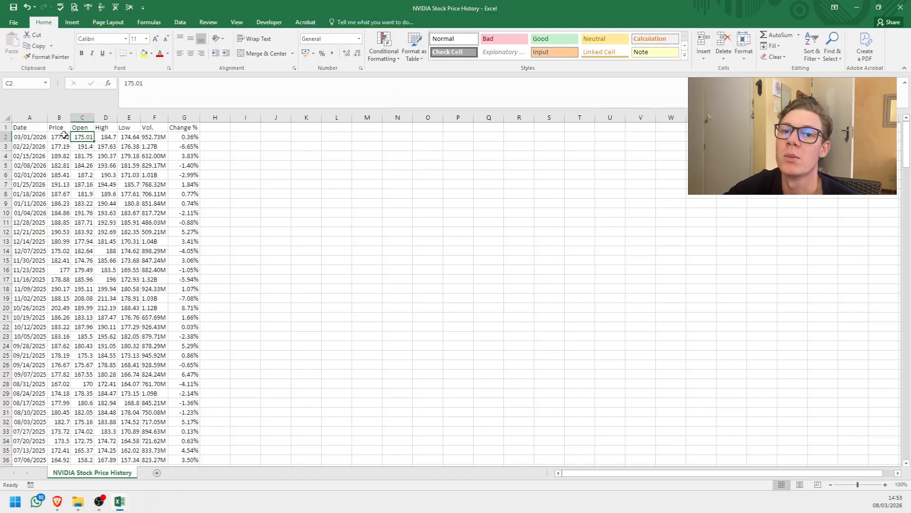
{"action": "left_click_drag", "start_coordinate": [59, 116], "coordinate": [80, 116]}
{"action": "left_click", "coordinate": [104, 195]}
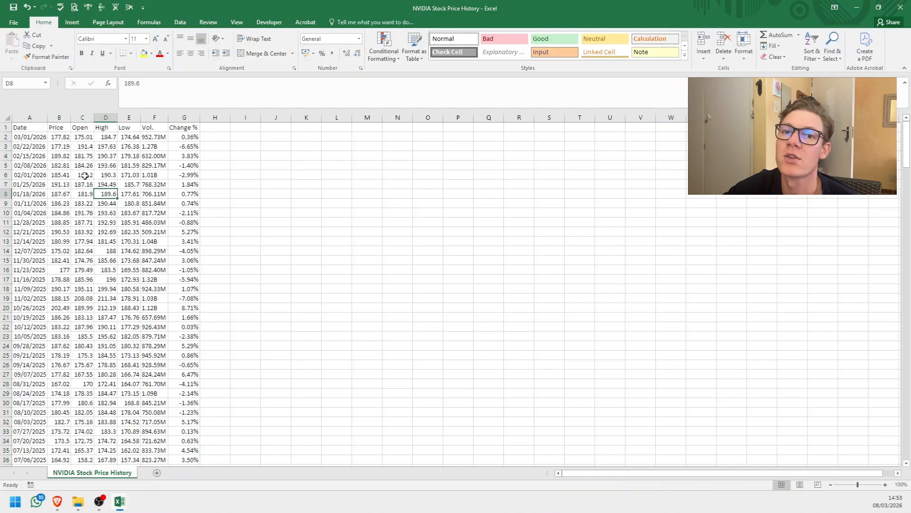
{"action": "left_click", "coordinate": [56, 128]}
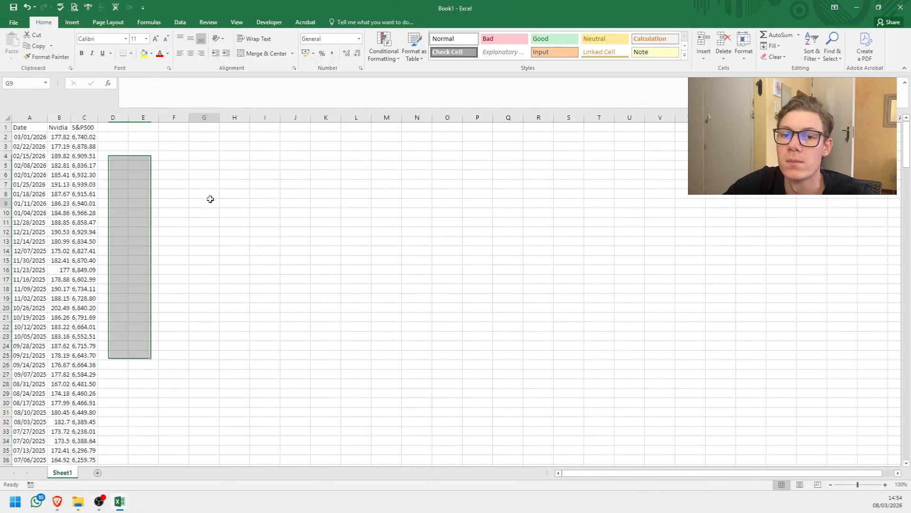
{"action": "left_click", "coordinate": [192, 202]}
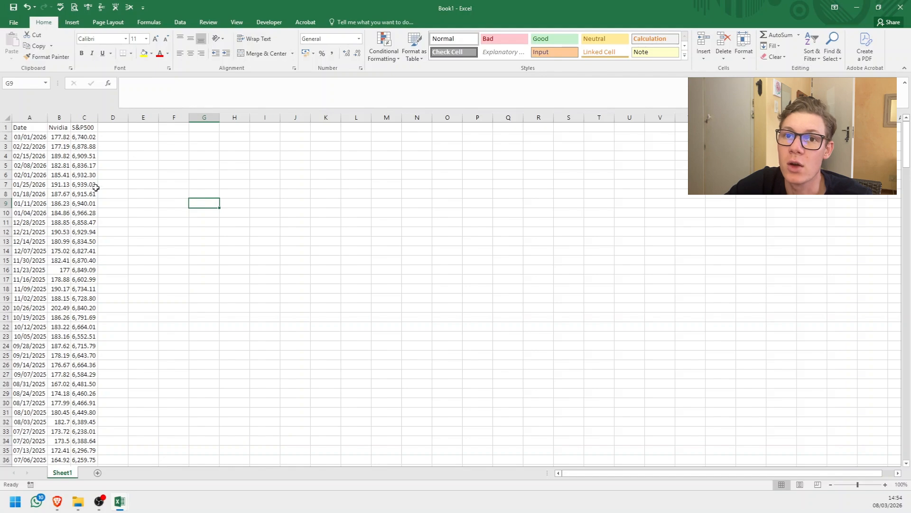
{"action": "left_click", "coordinate": [61, 117]}
{"action": "left_click", "coordinate": [84, 118]}
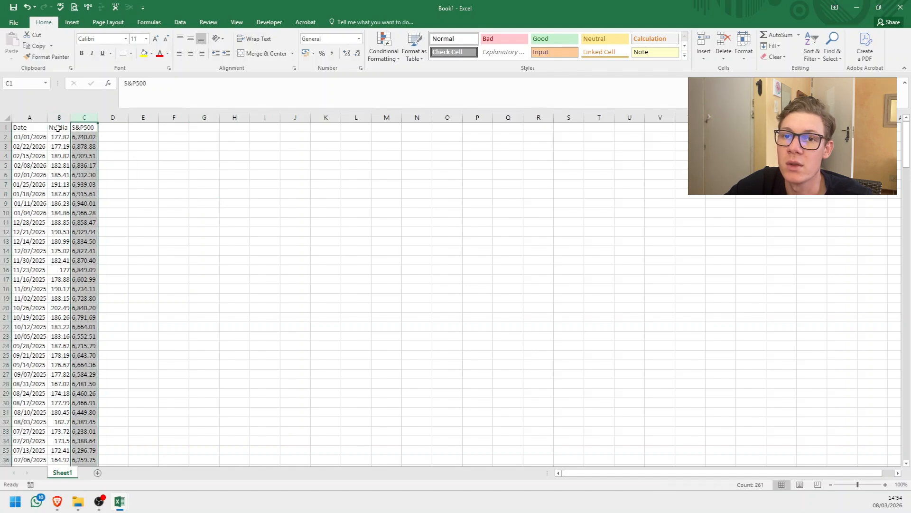
{"action": "left_click", "coordinate": [141, 164]}
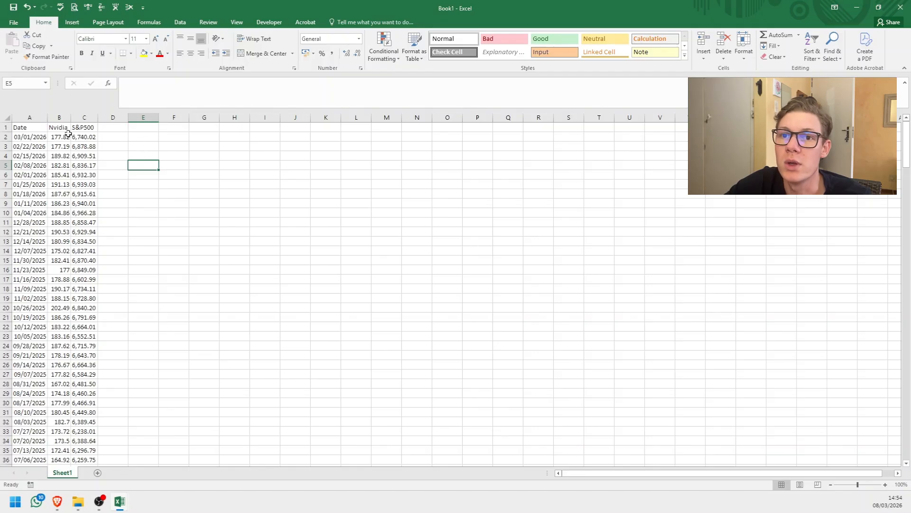
Calculate the latest NVIDIA weekly return in cell E2 with the formula =B2/B3-1.
{"action": "left_click", "coordinate": [141, 136]}
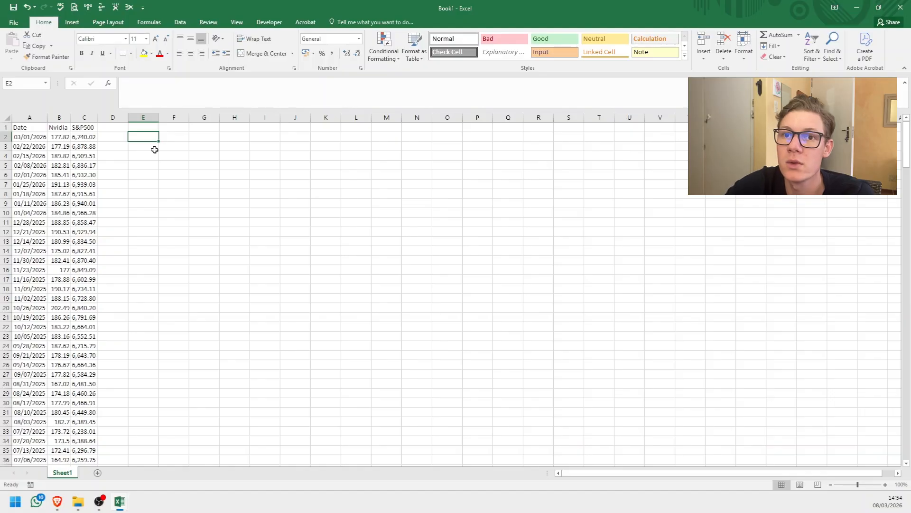
{"action": "type", "text": "="}
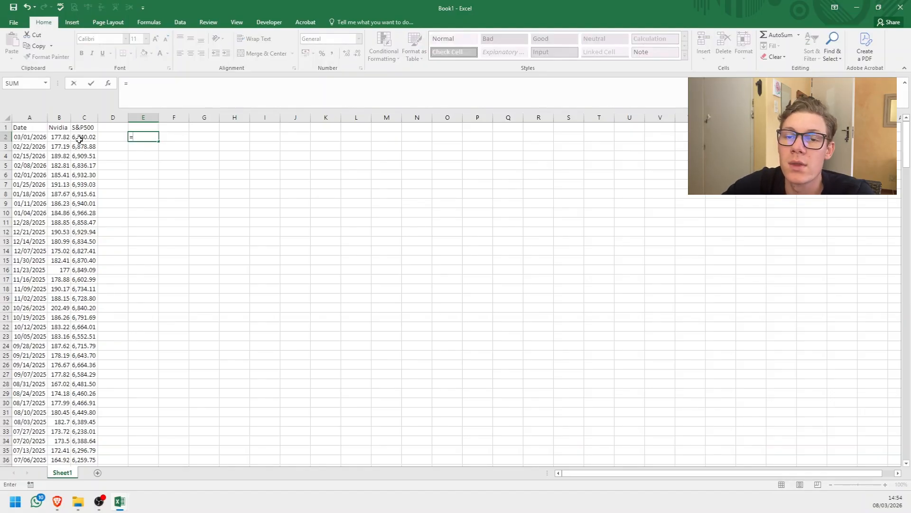
{"action": "left_click", "coordinate": [64, 137]}
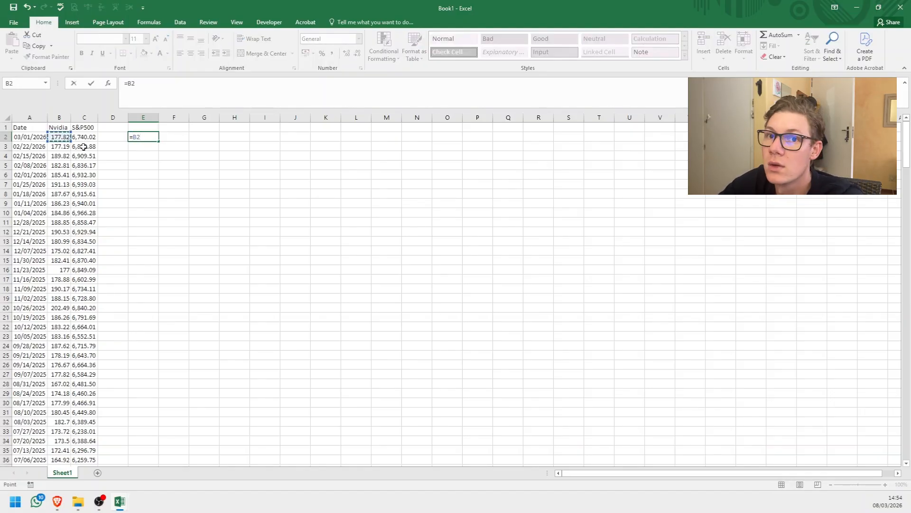
{"action": "type", "text": "/"}
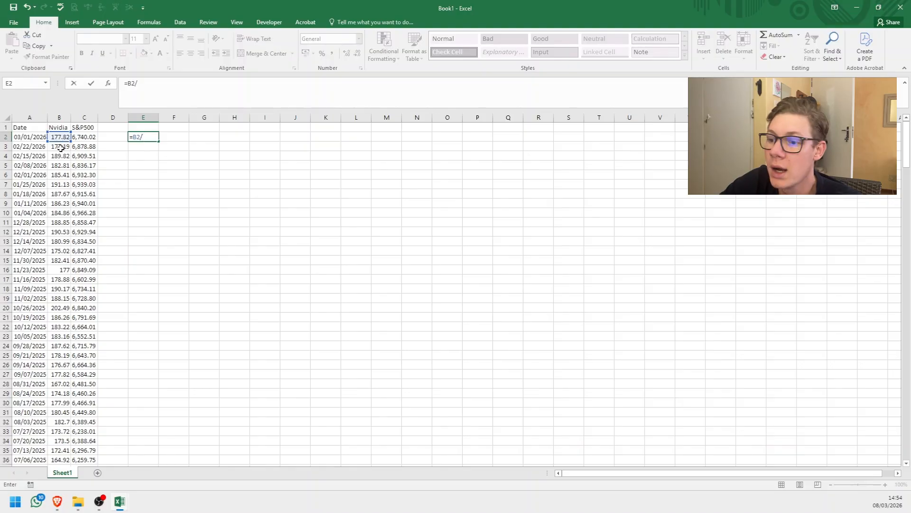
{"action": "left_click", "coordinate": [61, 148]}
{"action": "type", "text": "-1"}
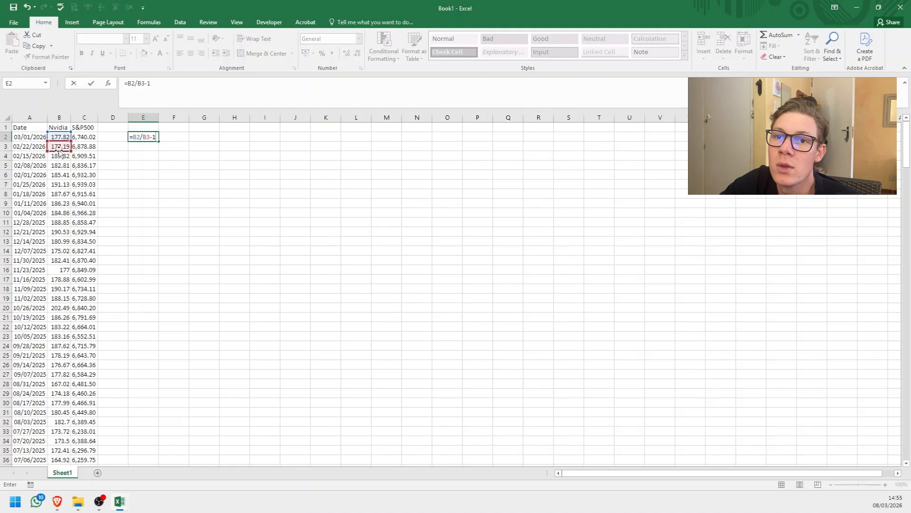
{"action": "key", "text": "Return"}
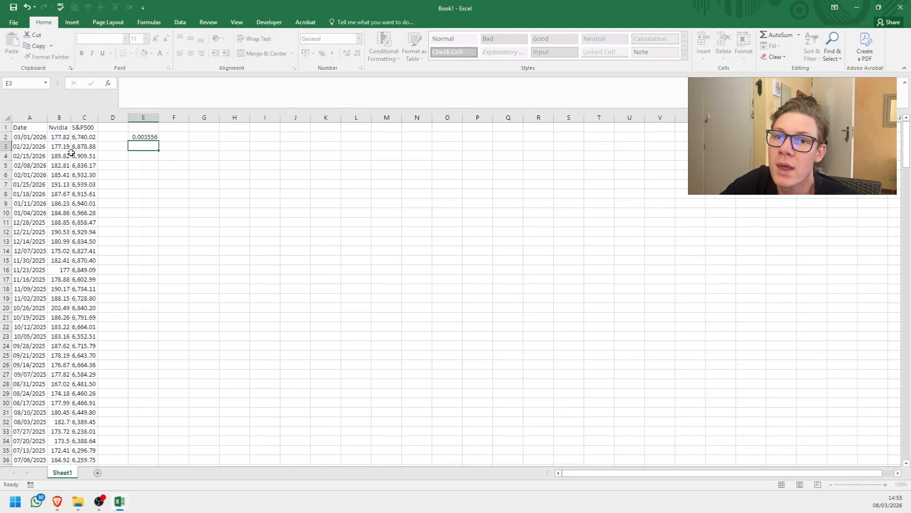
Enter the alternative NVIDIA return formula =(B2-B3)/B3 in cell F2.
{"action": "left_click", "coordinate": [166, 138]}
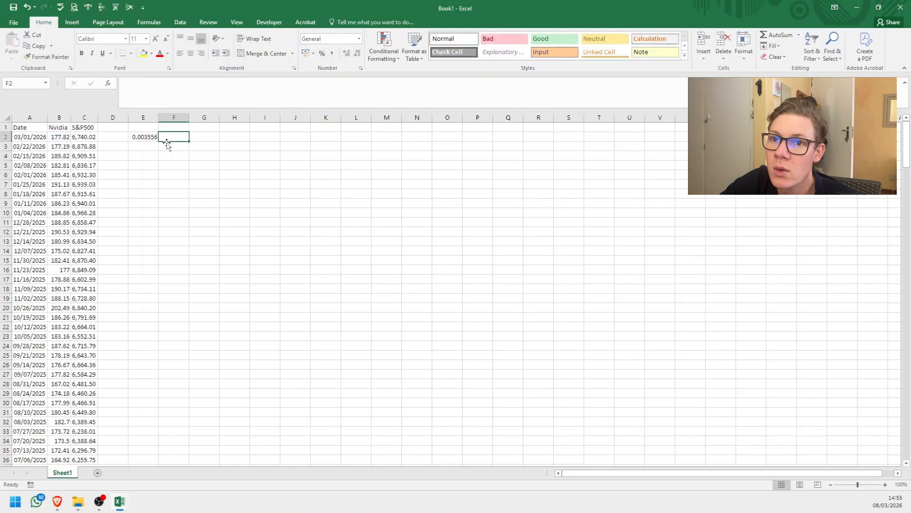
{"action": "type", "text": "="}
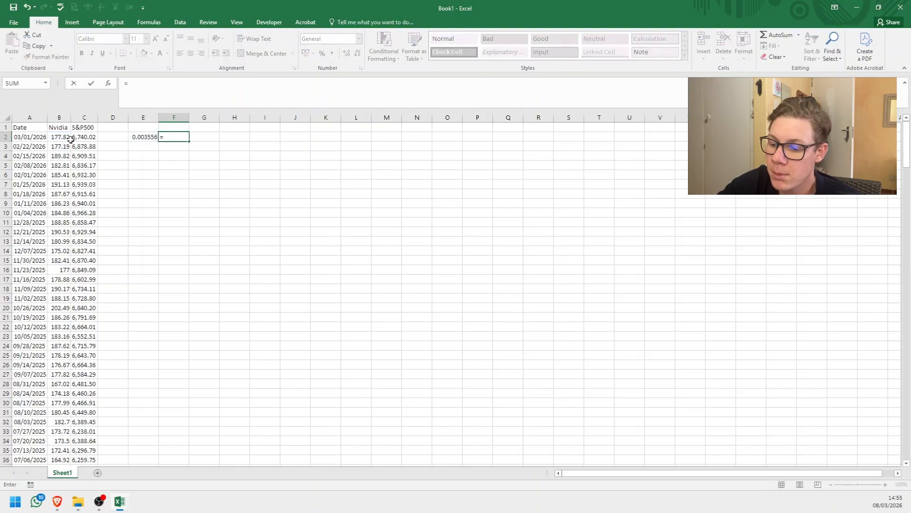
{"action": "type", "text": "("}
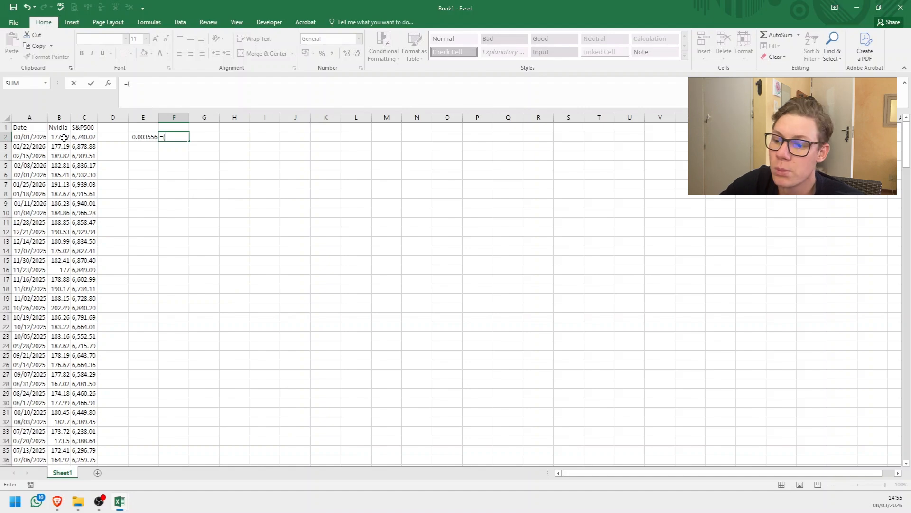
{"action": "left_click", "coordinate": [64, 138]}
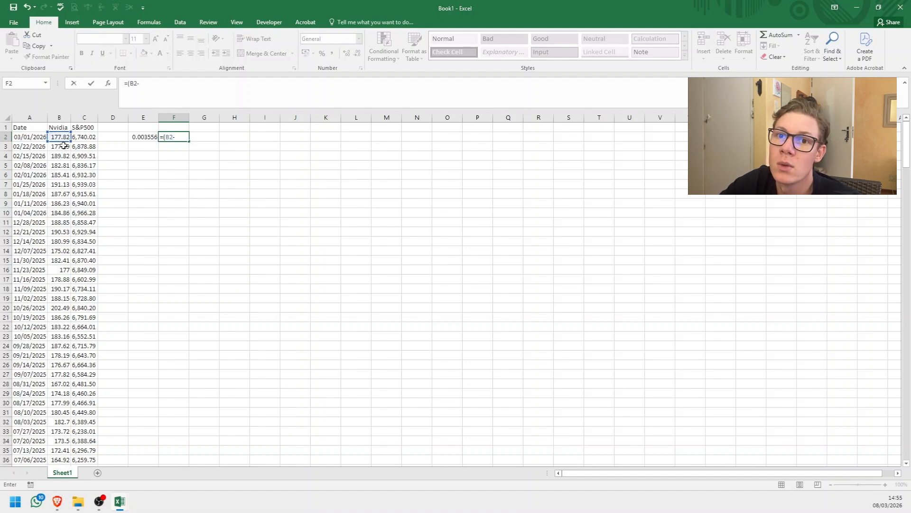
{"action": "left_click", "coordinate": [64, 146]}
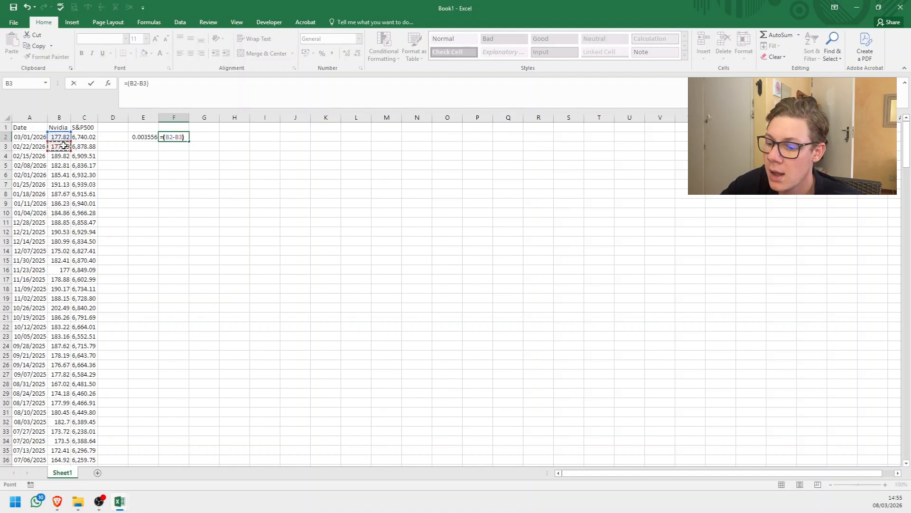
{"action": "type", "text": ")/"}
{"action": "left_click", "coordinate": [62, 147]}
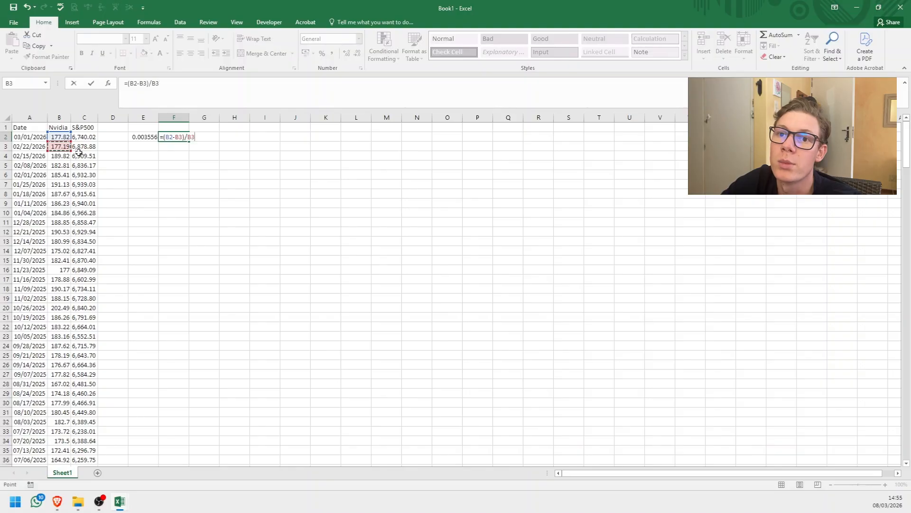
{"action": "key", "text": "Return"}
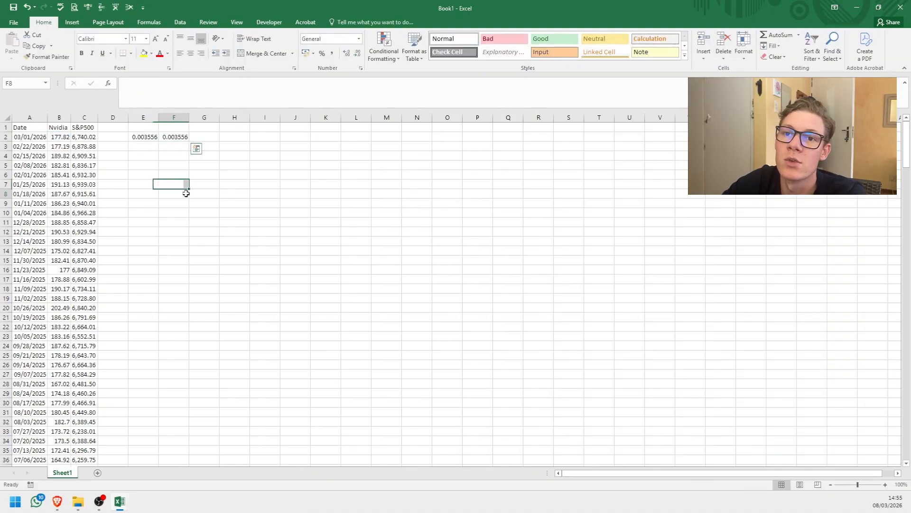
Compare the results in E2 and F2, and clear the alternative formula from F2.
{"action": "left_click", "coordinate": [143, 137]}
{"action": "left_click", "coordinate": [171, 138]}
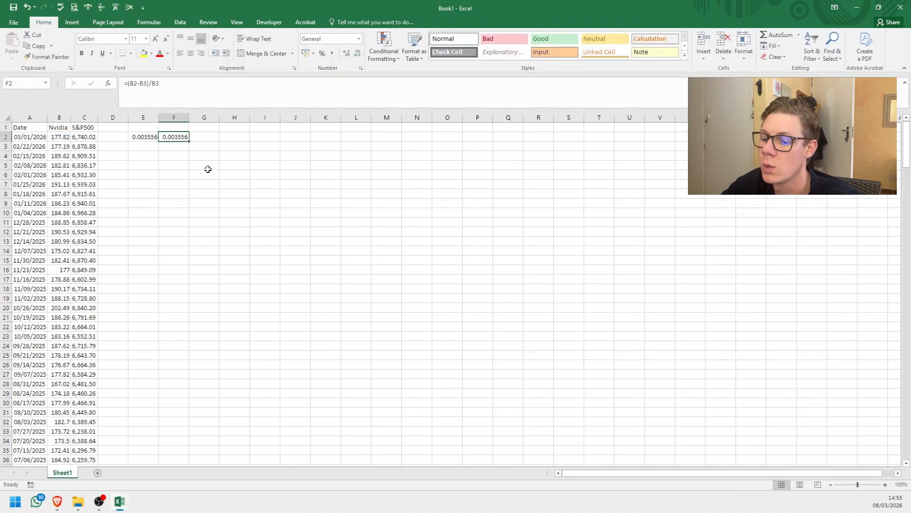
{"action": "key", "text": "Delete"}
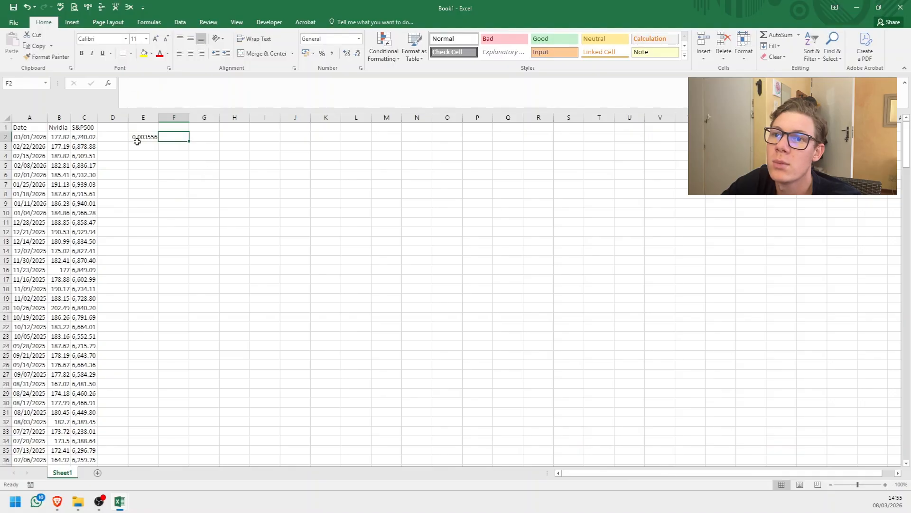
Format the NVIDIA return in E2 as a percentage with two decimal places.
{"action": "left_click", "coordinate": [137, 138]}
{"action": "left_click", "coordinate": [322, 53]}
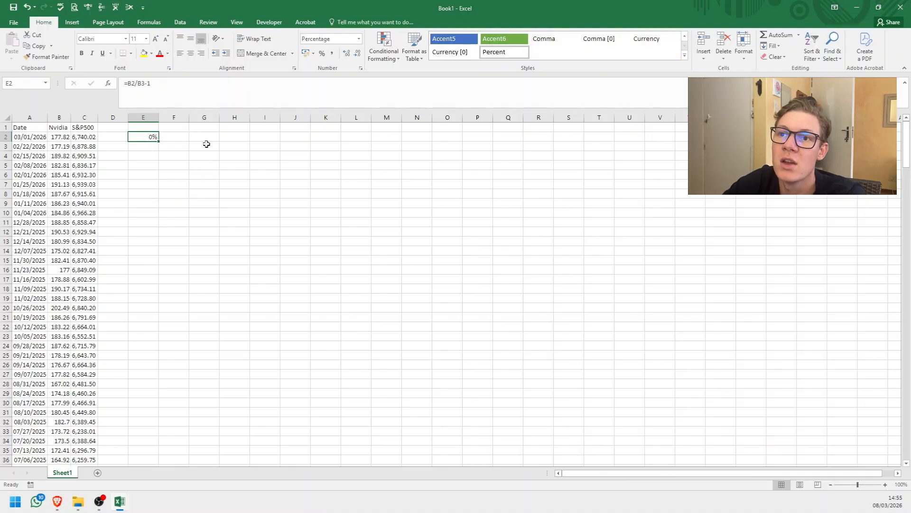
{"action": "left_click", "coordinate": [346, 53]}
{"action": "left_click", "coordinate": [347, 53]}
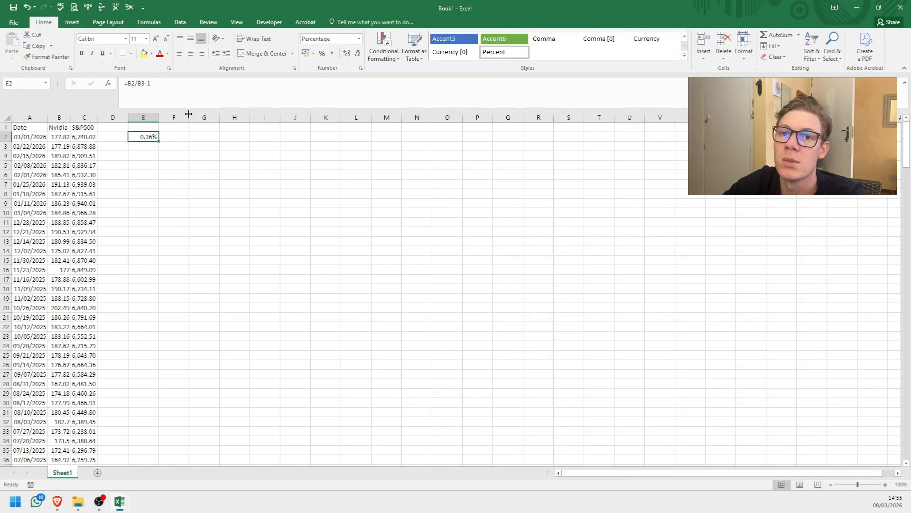
{"action": "double_click", "coordinate": [142, 137]}
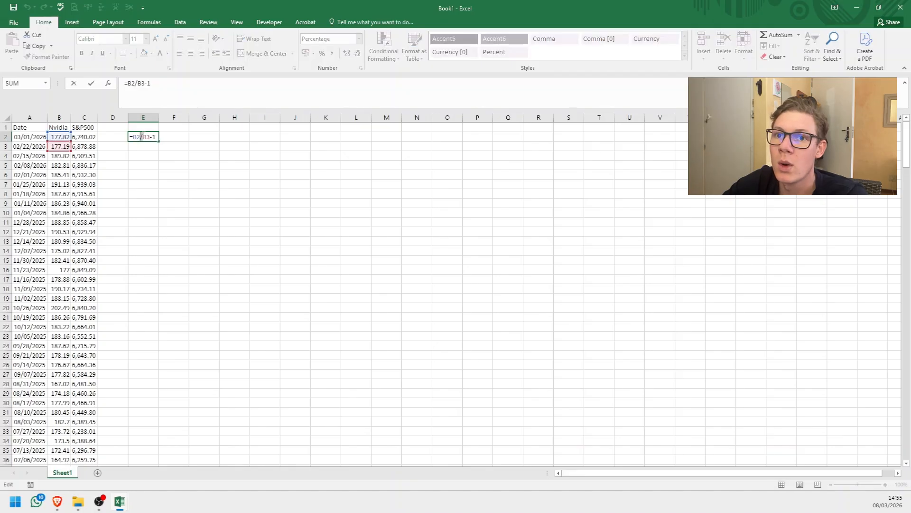
{"action": "key", "text": "Escape"}
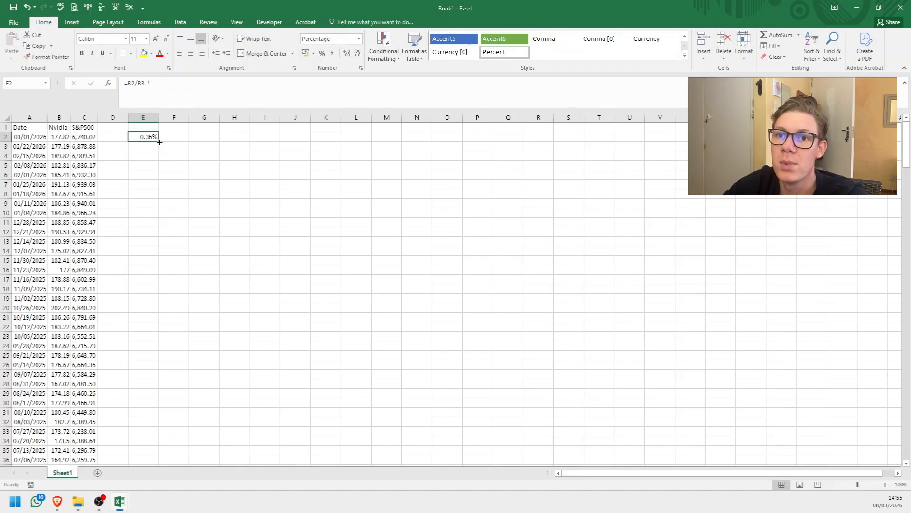
Fill the return formula from E2 across to F2 for the S&P500 and inspect the copied formula.
{"action": "left_click_drag", "start_coordinate": [159, 141], "coordinate": [184, 141]}
{"action": "double_click", "coordinate": [174, 137]}
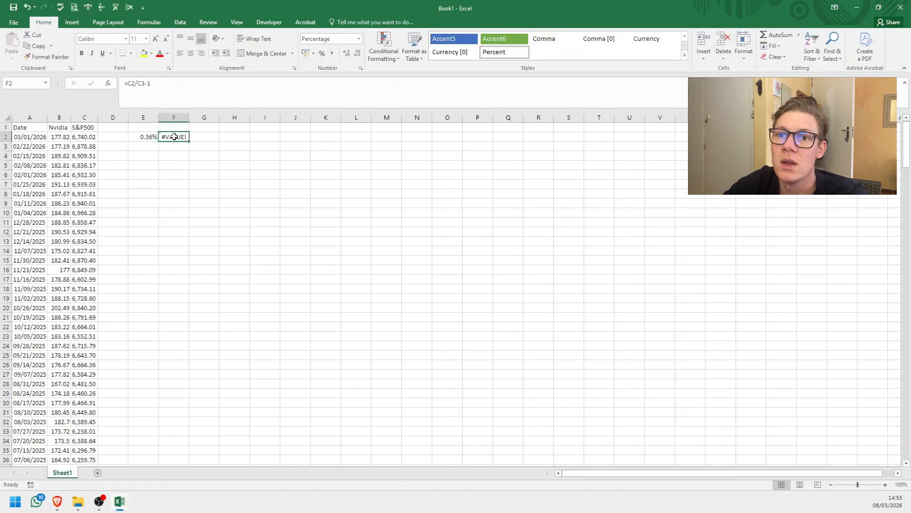
{"action": "key", "text": "Escape"}
{"action": "key", "text": "Left"}
{"action": "left_click", "coordinate": [187, 137]}
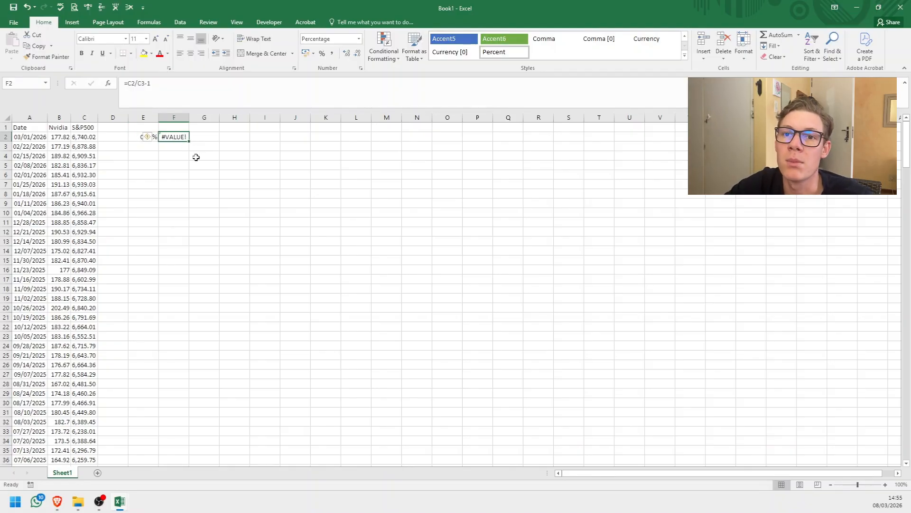
Remove every comma from the S&P500 prices in column C by replacing "," with nothing.
{"action": "left_click", "coordinate": [84, 138]}
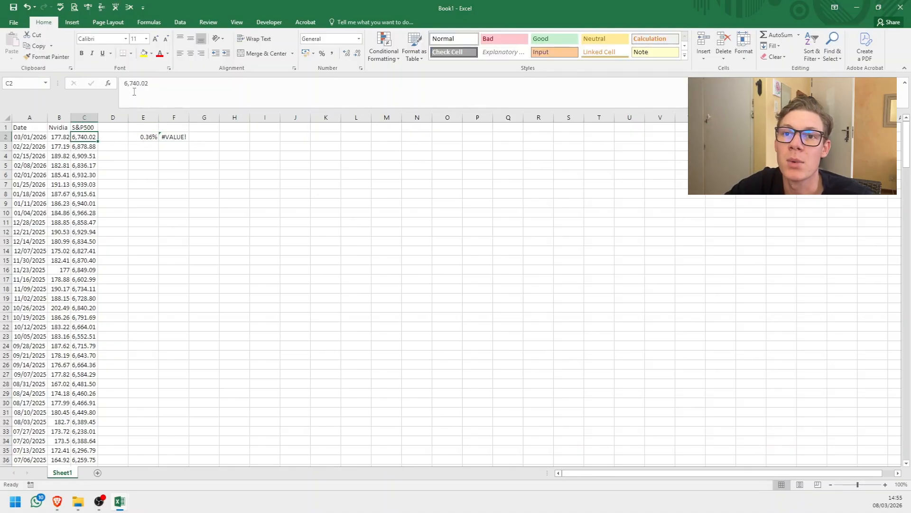
{"action": "left_click", "coordinate": [152, 195]}
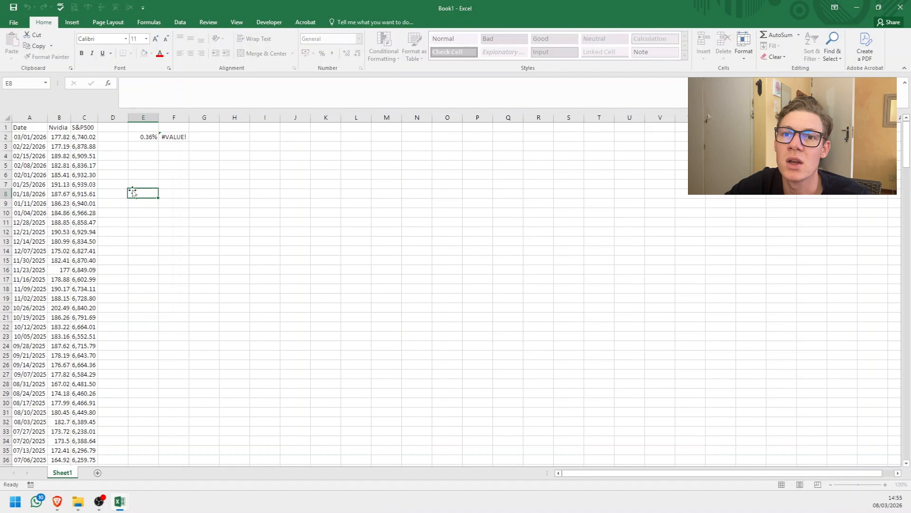
{"action": "left_click", "coordinate": [86, 118]}
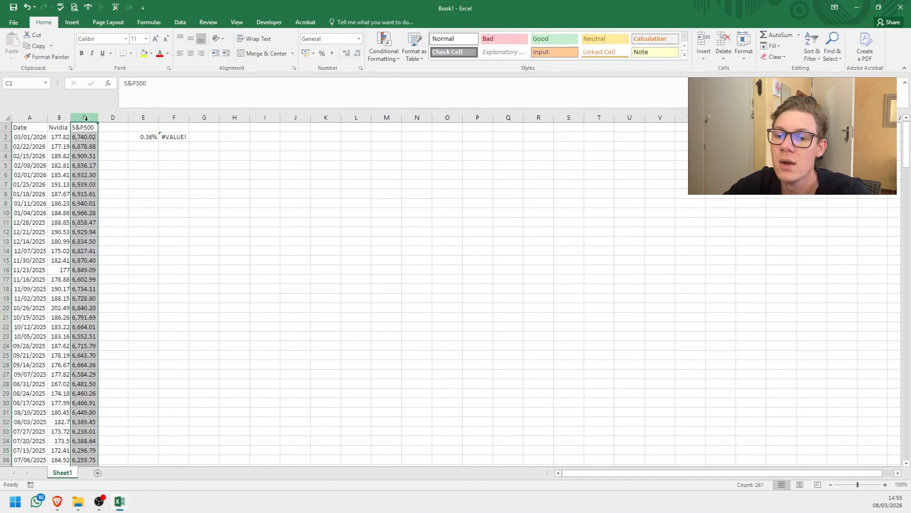
{"action": "key", "text": "ctrl+f"}
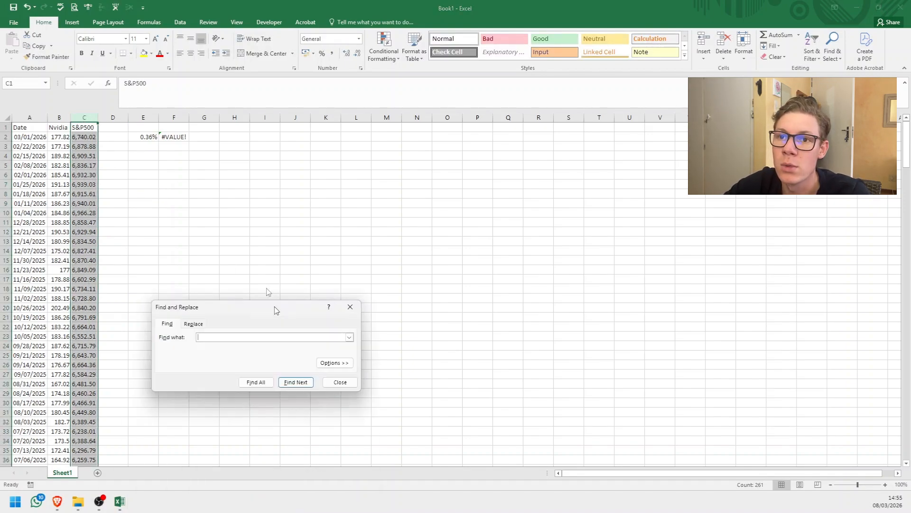
{"action": "left_click_drag", "start_coordinate": [275, 307], "coordinate": [293, 163]}
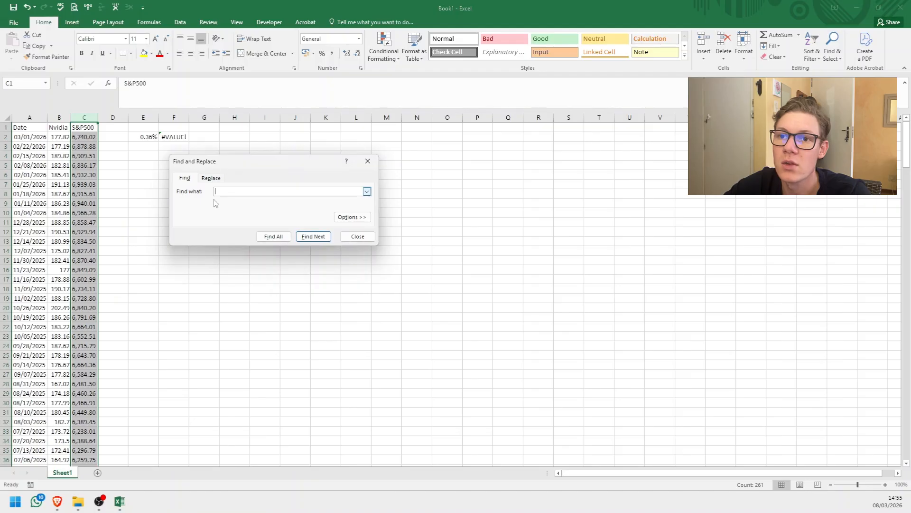
{"action": "left_click", "coordinate": [211, 178]}
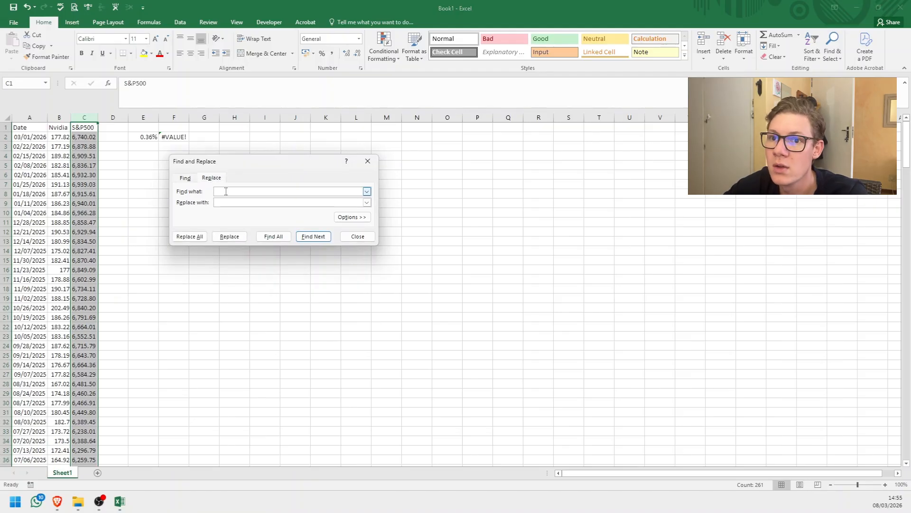
{"action": "type", "text": ","}
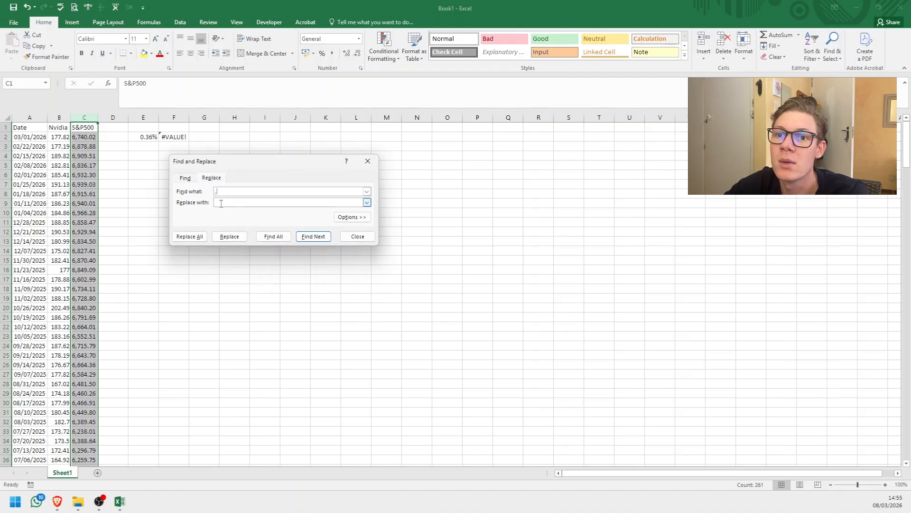
{"action": "left_click", "coordinate": [189, 237]}
{"action": "left_click", "coordinate": [459, 277]}
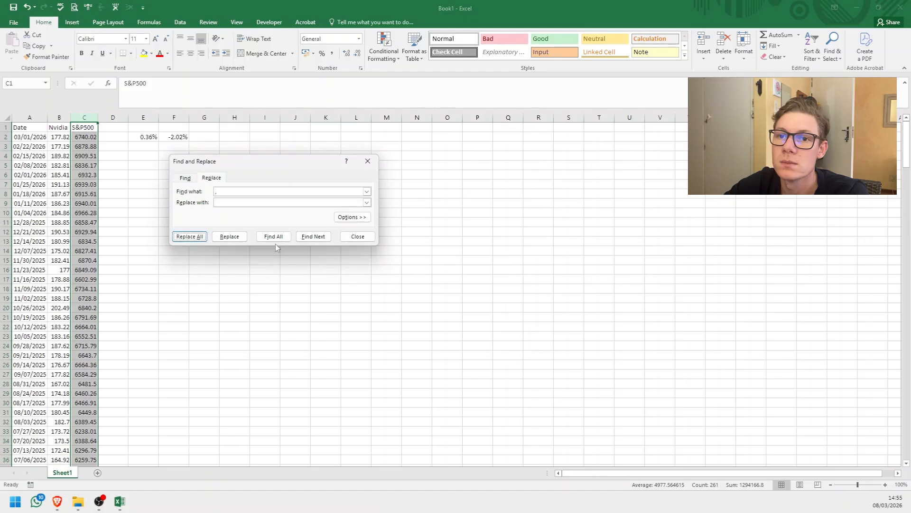
{"action": "left_click", "coordinate": [343, 237]}
Apply the comma number style to the S&P500 prices in column C and check the return formula in F2.
{"action": "left_click", "coordinate": [84, 136]}
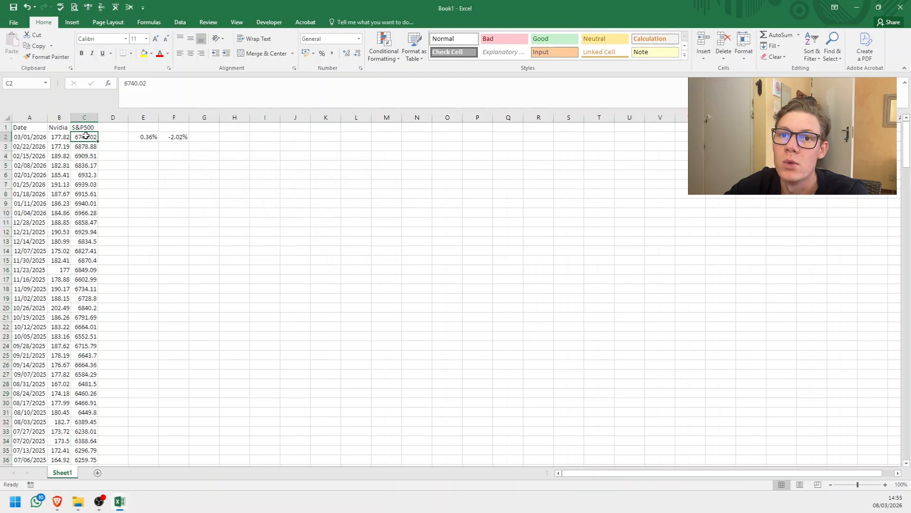
{"action": "left_click", "coordinate": [75, 122]}
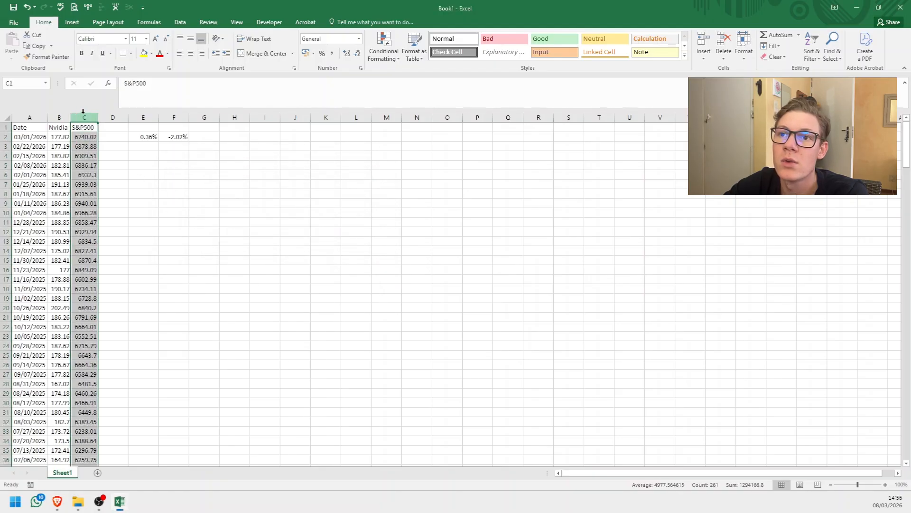
{"action": "left_click", "coordinate": [331, 56]}
{"action": "left_click", "coordinate": [144, 207]}
{"action": "left_click", "coordinate": [180, 138]}
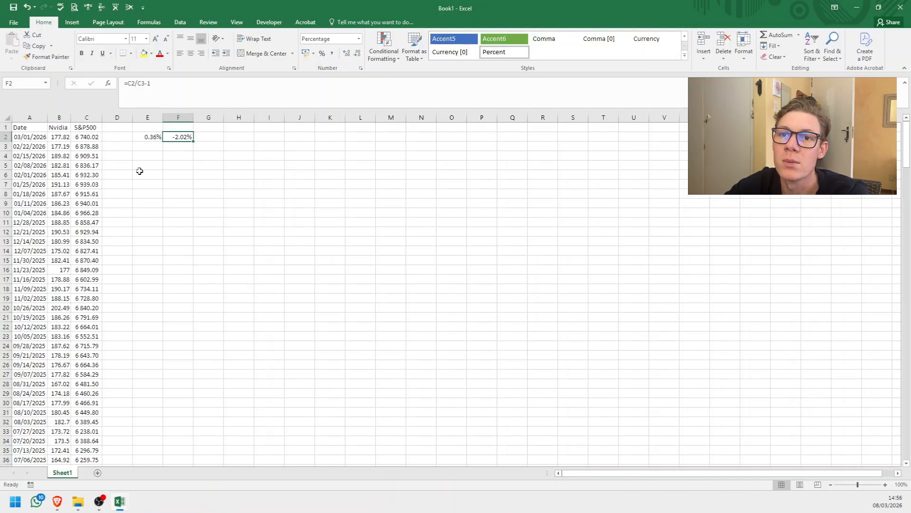
Fill the return formulas in E2:F2 down to row 261, the last row of price data.
{"action": "left_click_drag", "start_coordinate": [153, 136], "coordinate": [186, 137]}
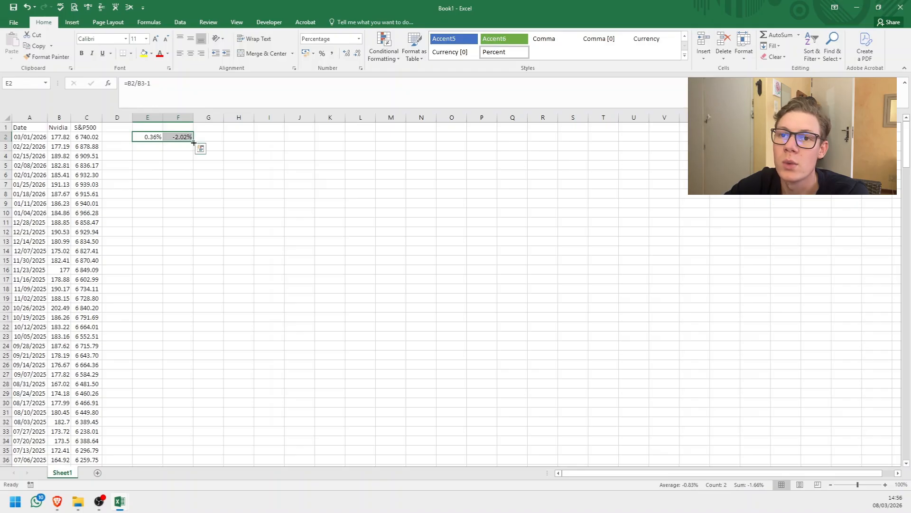
{"action": "left_click_drag", "start_coordinate": [194, 142], "coordinate": [172, 455]}
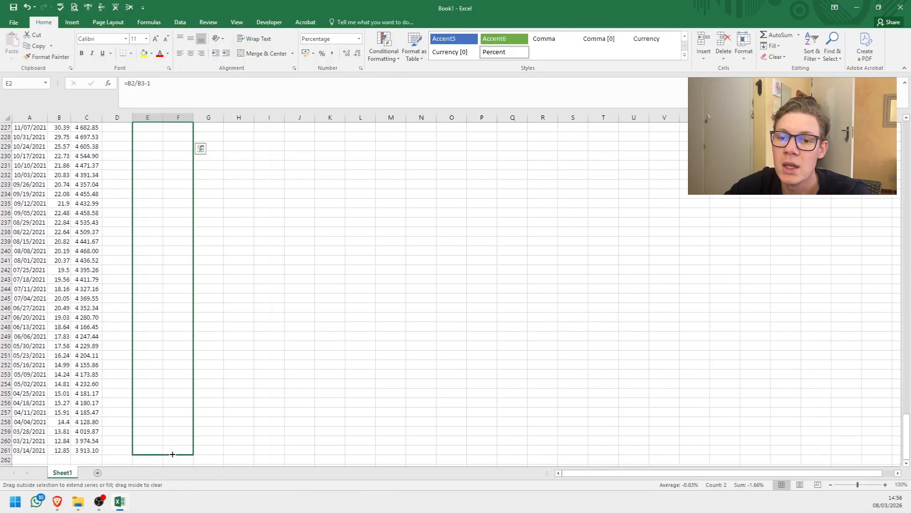
{"action": "left_click_drag", "start_coordinate": [172, 454], "coordinate": [172, 455]}
{"action": "scroll", "coordinate": [156, 403], "scroll_direction": "down", "scroll_amount": 2}
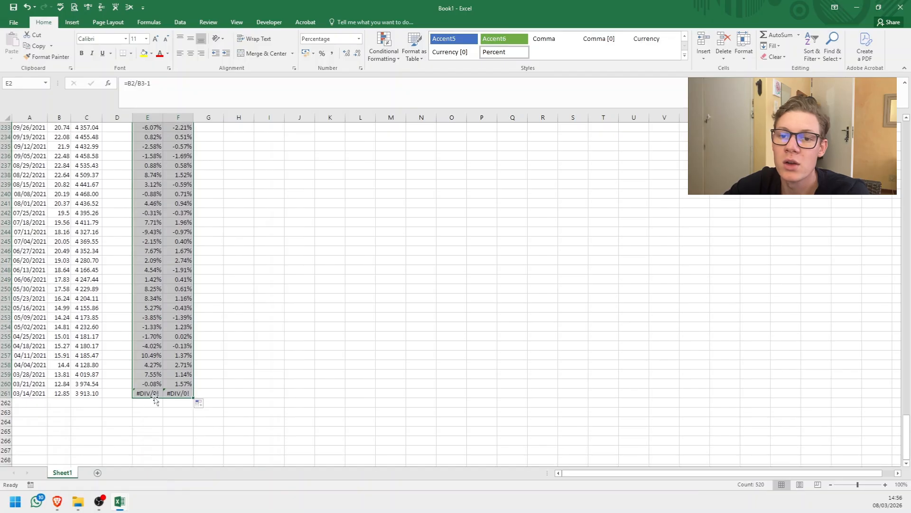
Clear the return formulas from E261:F261, the last data row, which has no earlier week's price.
{"action": "left_click", "coordinate": [156, 411]}
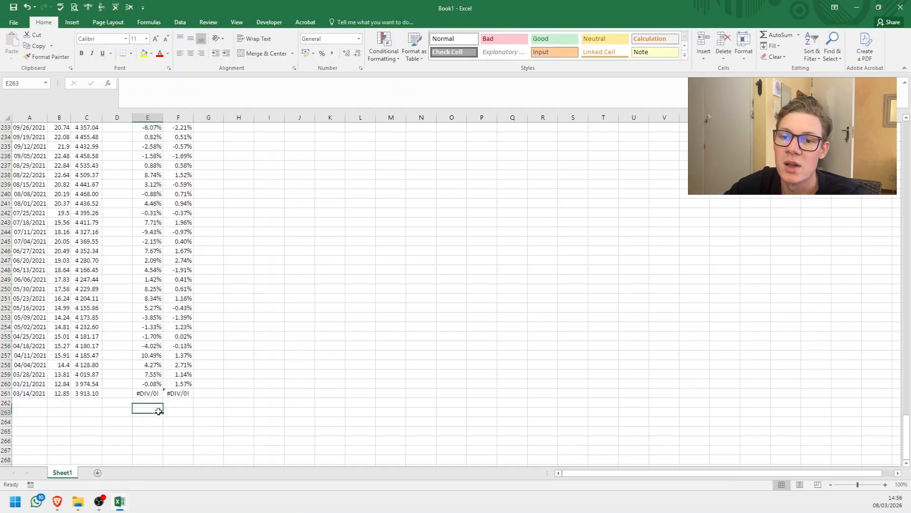
{"action": "left_click_drag", "start_coordinate": [149, 393], "coordinate": [183, 394]}
{"action": "key", "text": "Delete"}
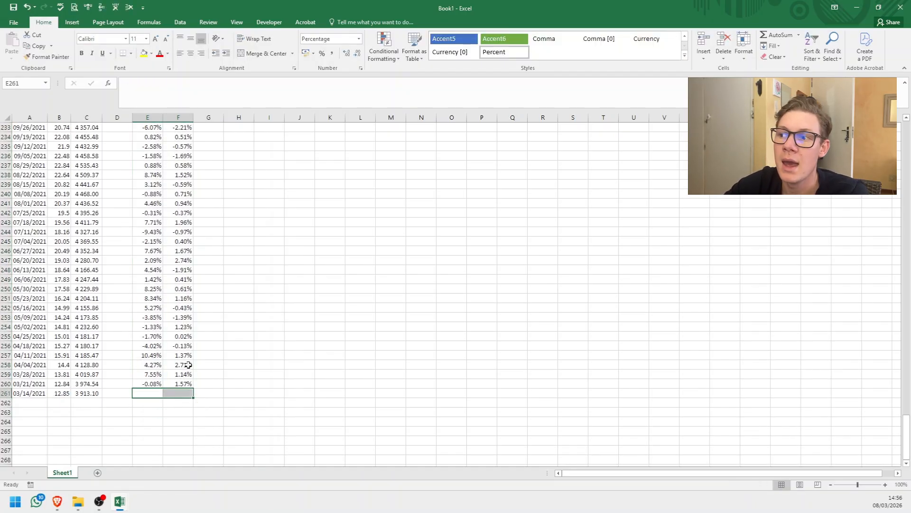
Label the weekly return columns with the headings Nvidia in E1 and S&P500 in F1.
{"action": "left_click_drag", "start_coordinate": [906, 432], "coordinate": [906, 138]}
{"action": "left_click", "coordinate": [148, 127]}
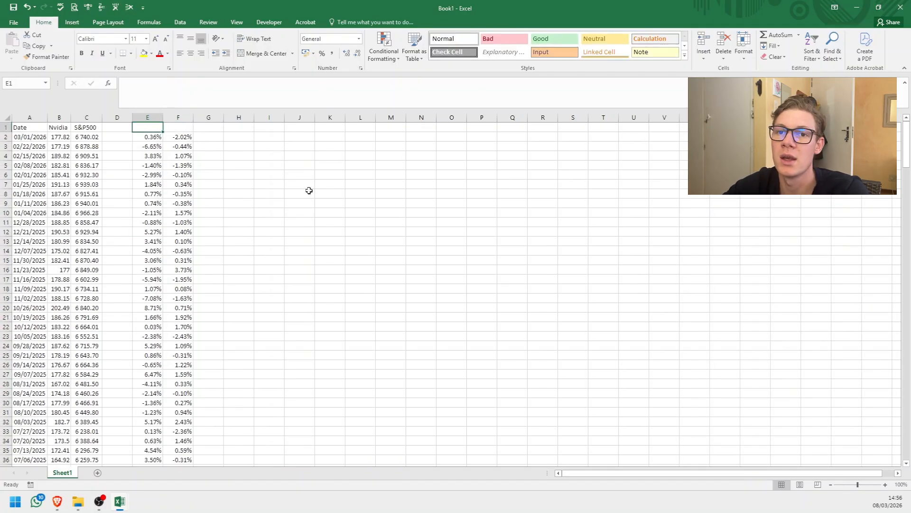
{"action": "type", "text": "N"}
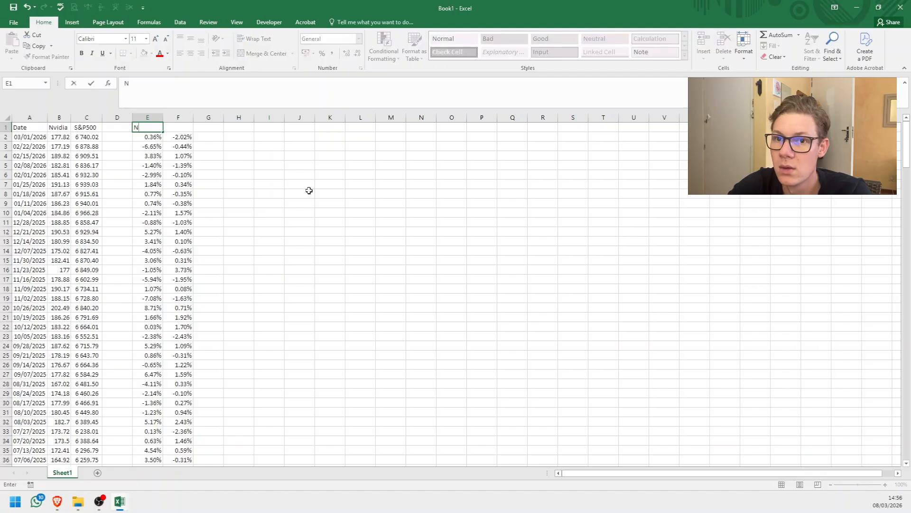
{"action": "type", "text": "vidia"}
{"action": "key", "text": "Tab"}
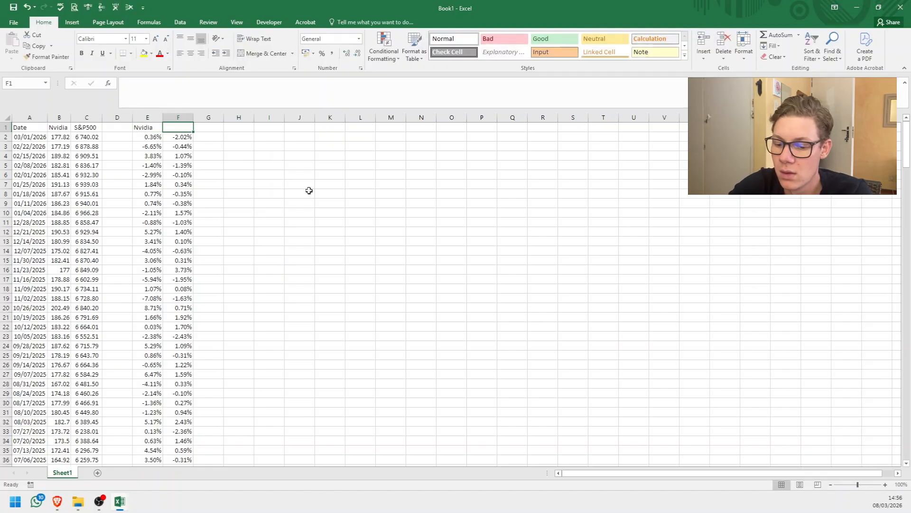
{"action": "type", "text": "S"}
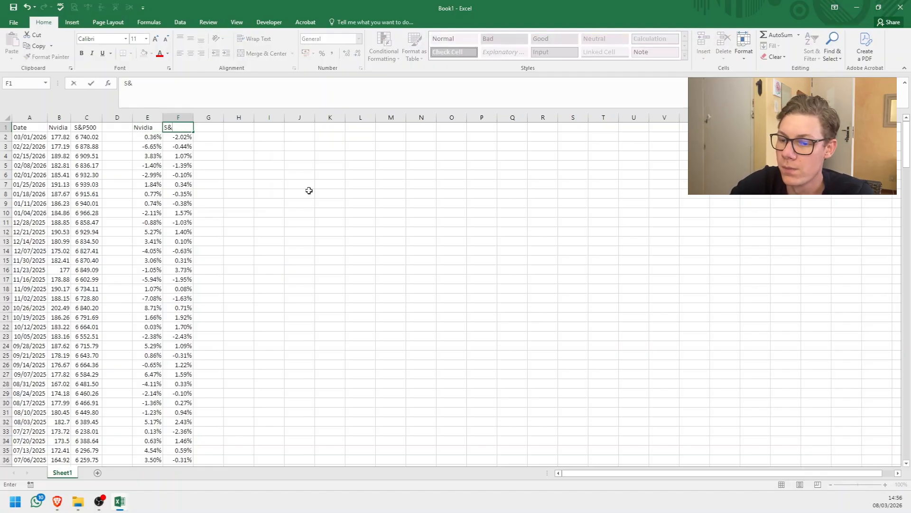
{"action": "type", "text": "&P500"}
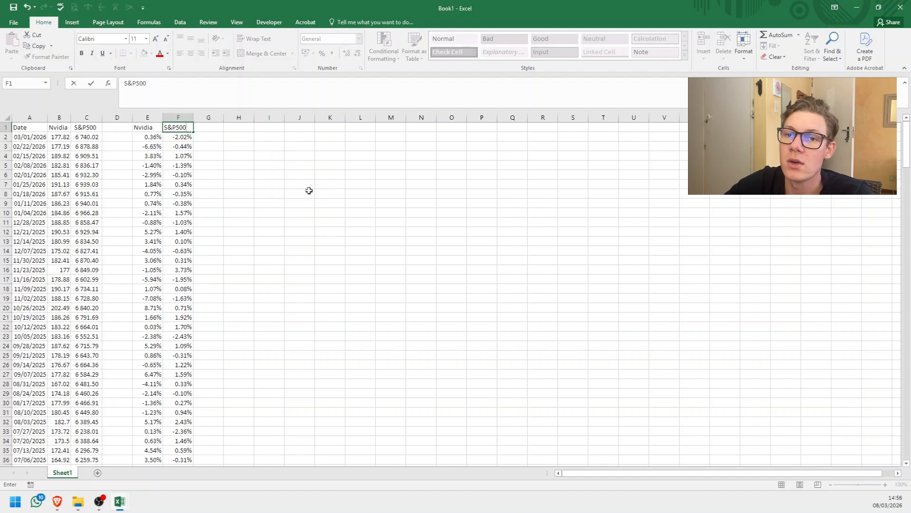
Start a SLOPE formula in H2 with the Nvidia returns E2:E260 as the known y values.
{"action": "left_click", "coordinate": [242, 138]}
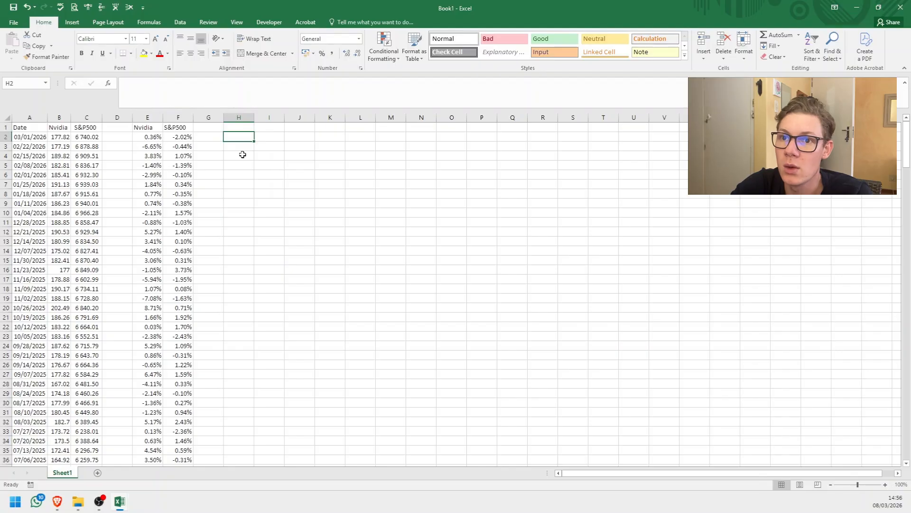
{"action": "type", "text": "=slope("}
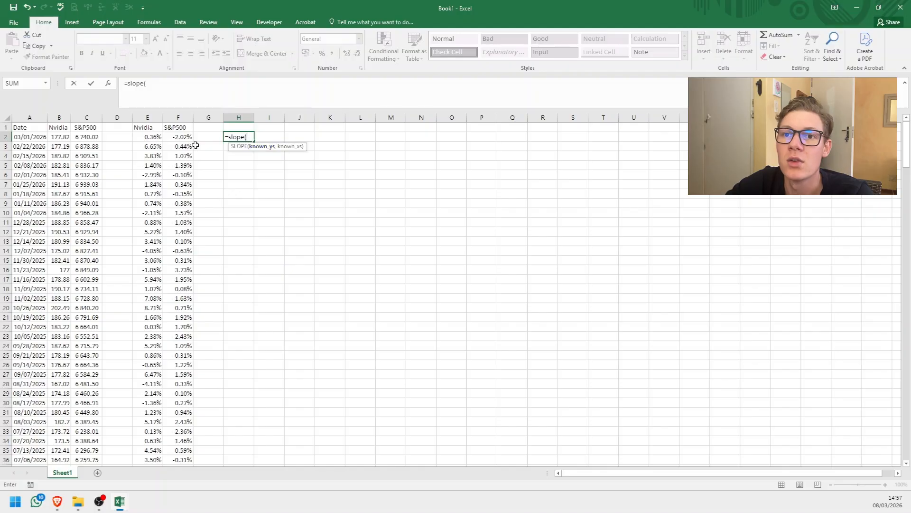
{"action": "left_click", "coordinate": [158, 137]}
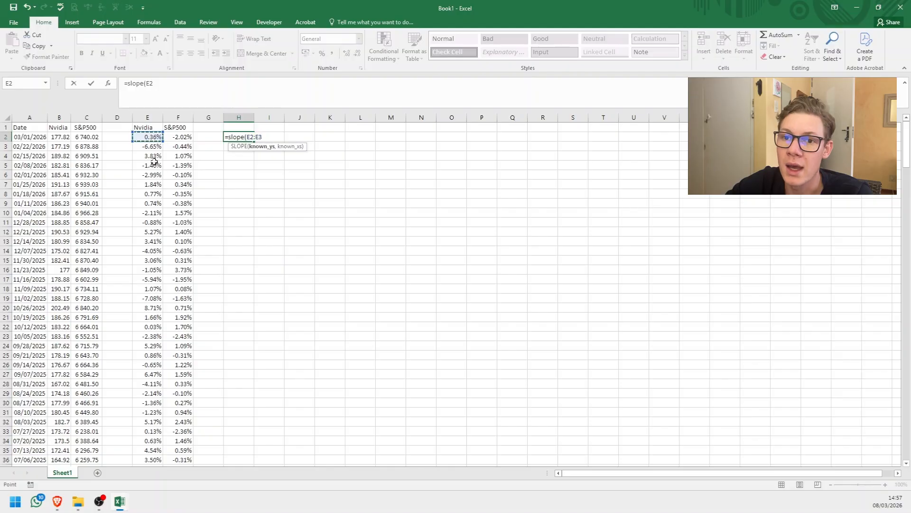
{"action": "mouse_move", "coordinate": [151, 135]}
{"action": "left_mouse_down"}
{"action": "mouse_move", "coordinate": [149, 380]}
{"action": "mouse_move", "coordinate": [147, 137]}
{"action": "left_mouse_up"}
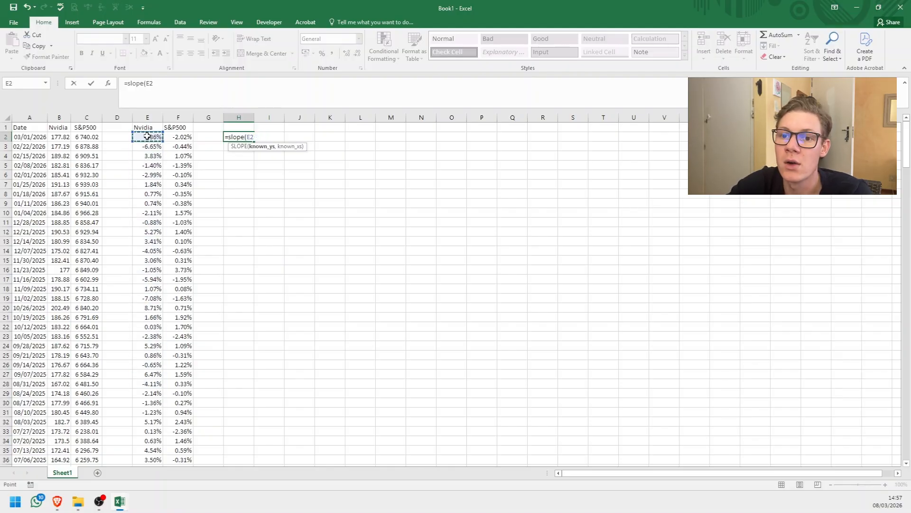
{"action": "key", "text": "ctrl+shift+Down"}
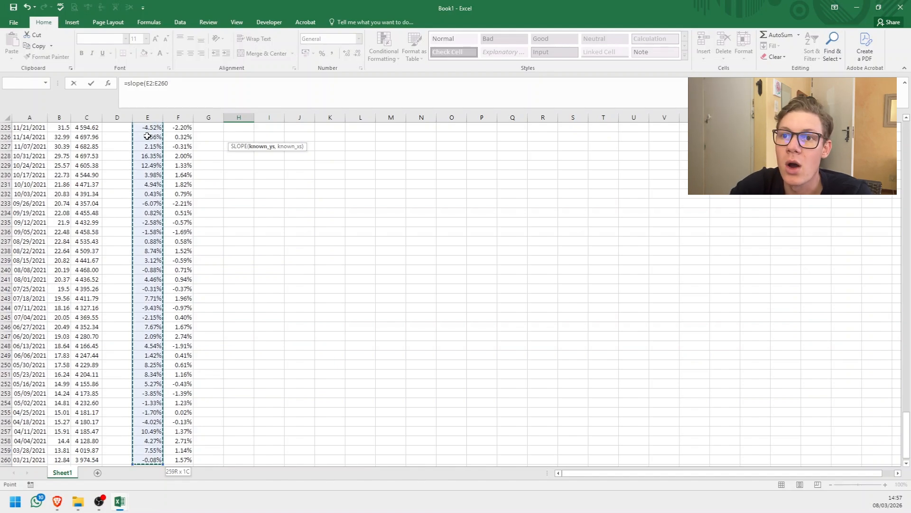
{"action": "type", "text": ","}
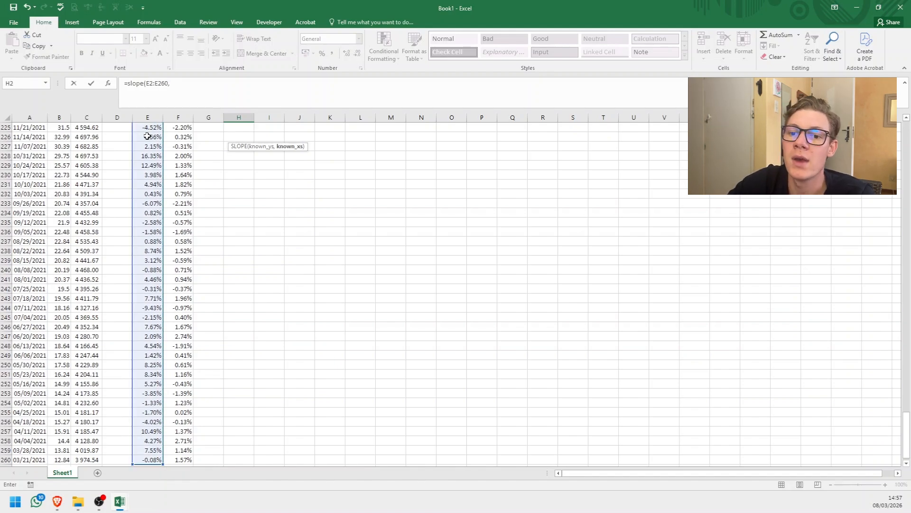
Complete the SLOPE formula in H2 with the S&P500 returns F2:F260 as the known x values and check the entered formula.
{"action": "scroll", "coordinate": [143, 195], "scroll_direction": "down", "scroll_amount": 1}
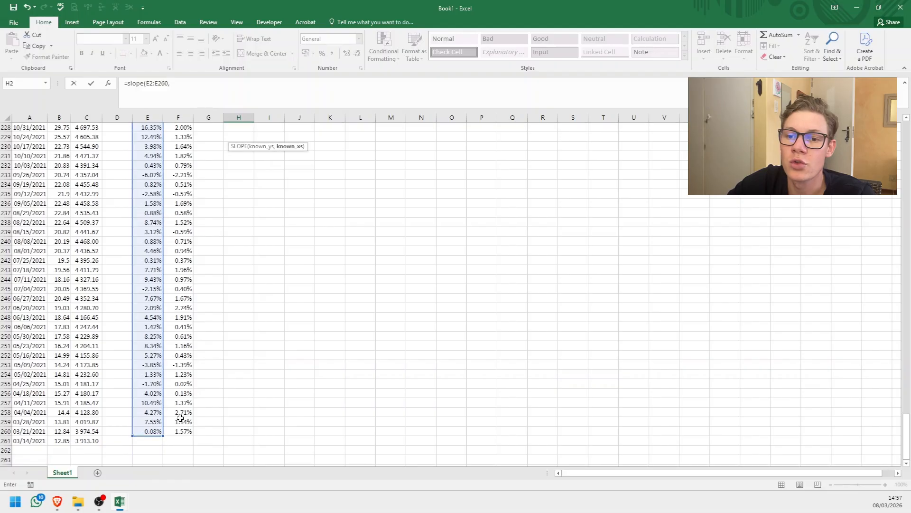
{"action": "left_click", "coordinate": [187, 431]}
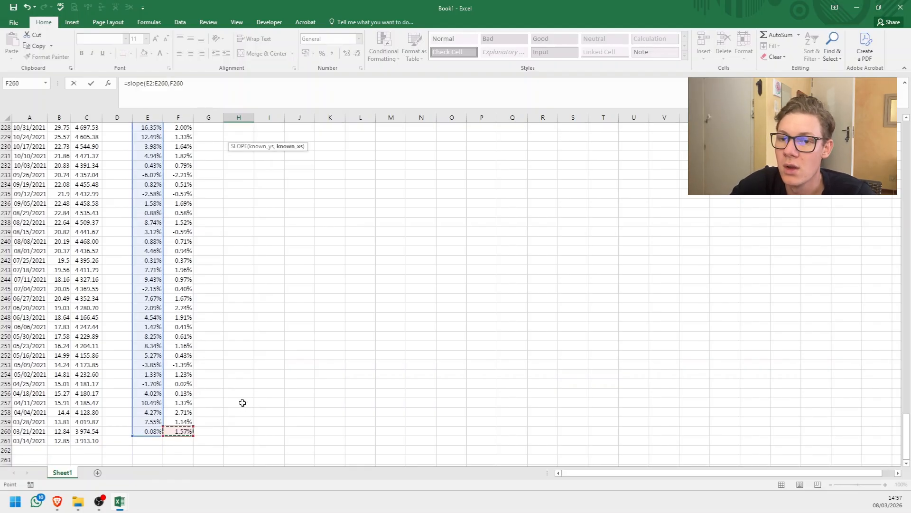
{"action": "key", "text": "ctrl+shift+Up"}
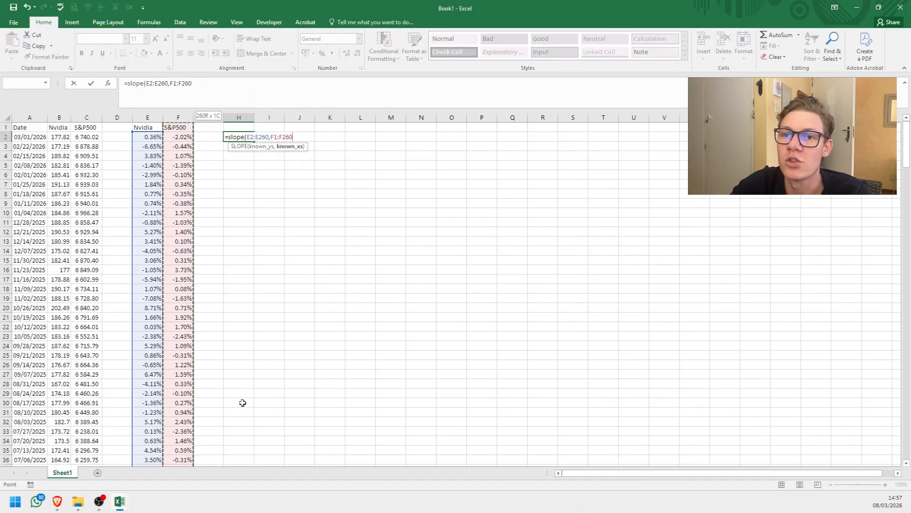
{"action": "key", "text": "shift+Down"}
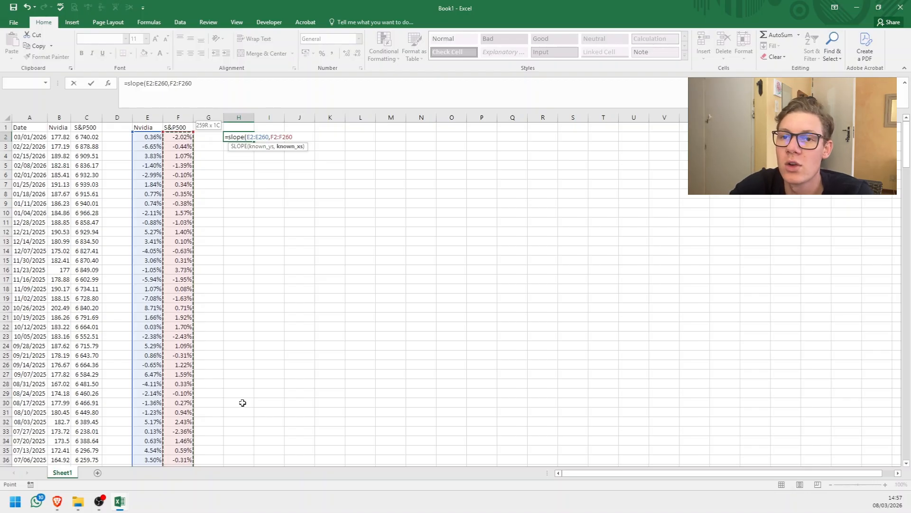
{"action": "type", "text": ")"}
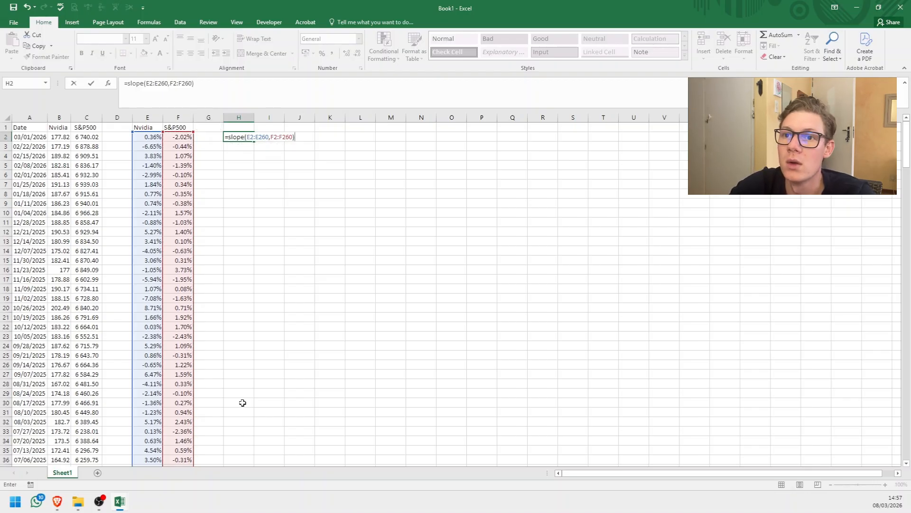
{"action": "key", "text": "Return"}
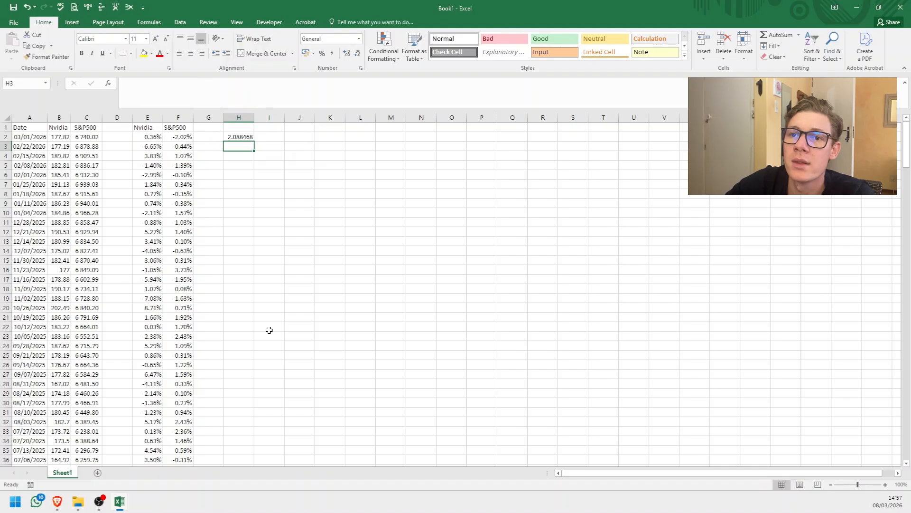
{"action": "left_click", "coordinate": [238, 137]}
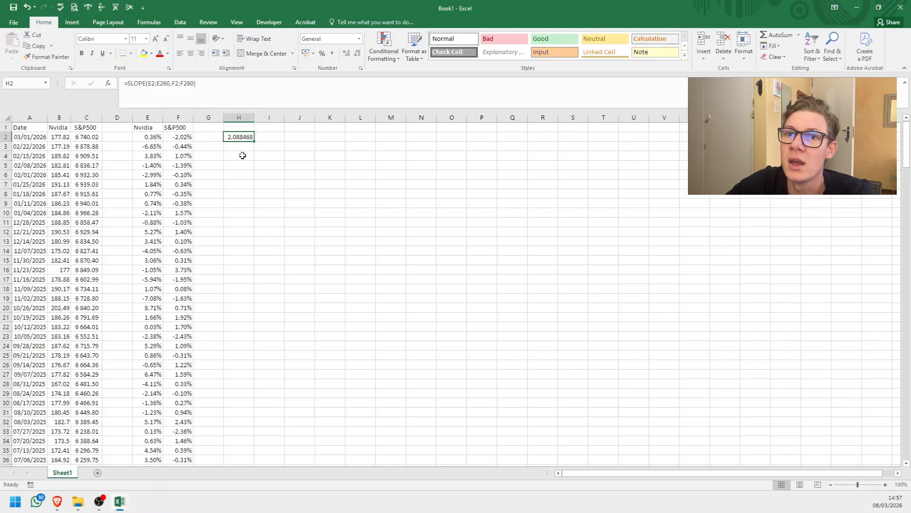
Check in the Excel add-ins settings whether the Analysis ToolPak is enabled, leaving the add-in selection as it is.
{"action": "left_click", "coordinate": [180, 22]}
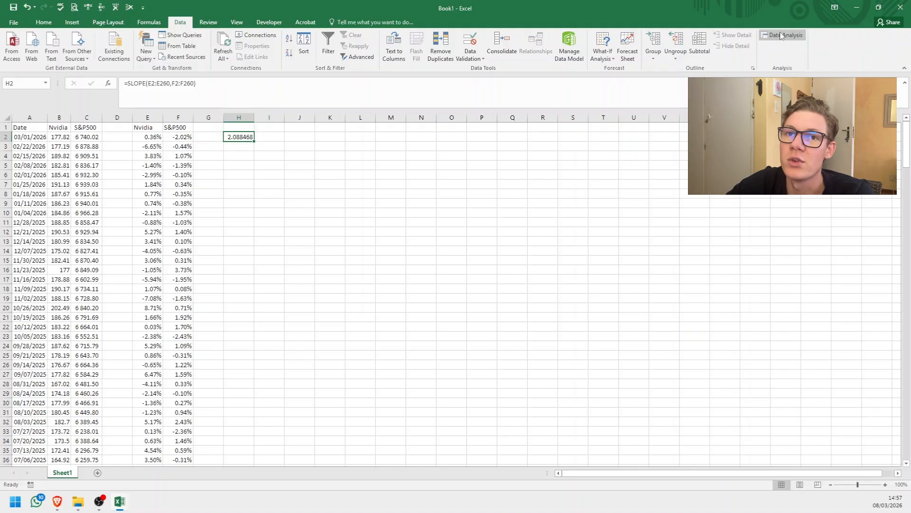
{"action": "left_click", "coordinate": [16, 23]}
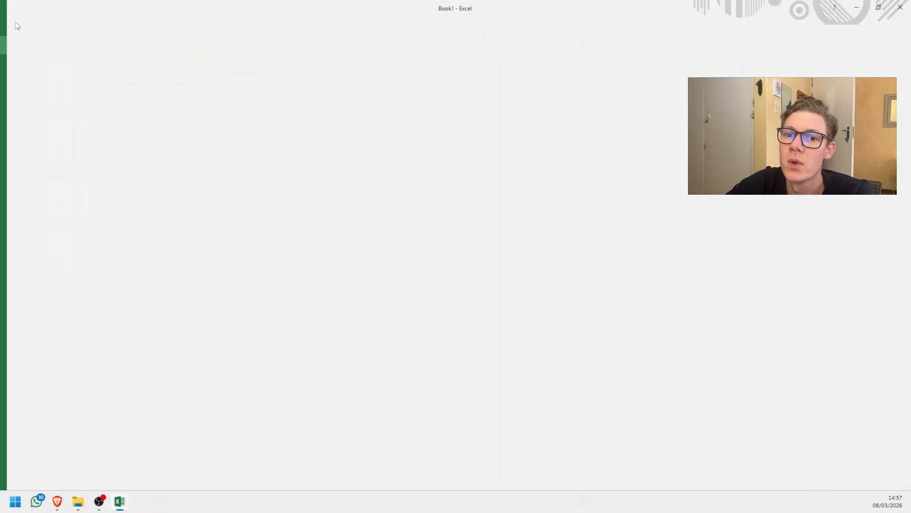
{"action": "left_click", "coordinate": [25, 305]}
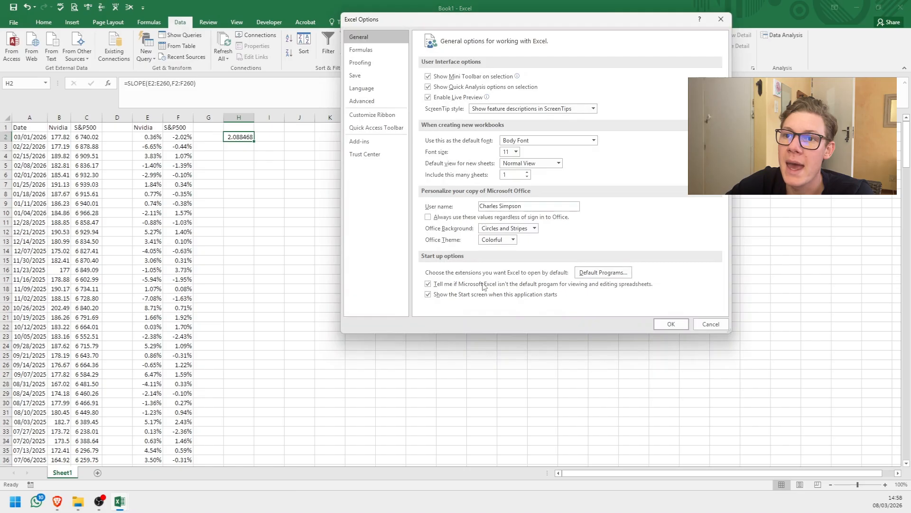
{"action": "left_click", "coordinate": [375, 143]}
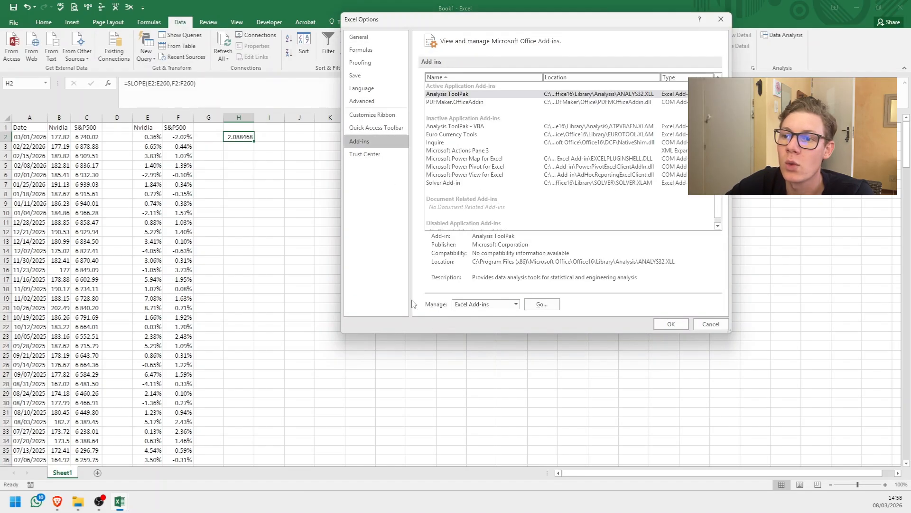
{"action": "left_click", "coordinate": [542, 304]}
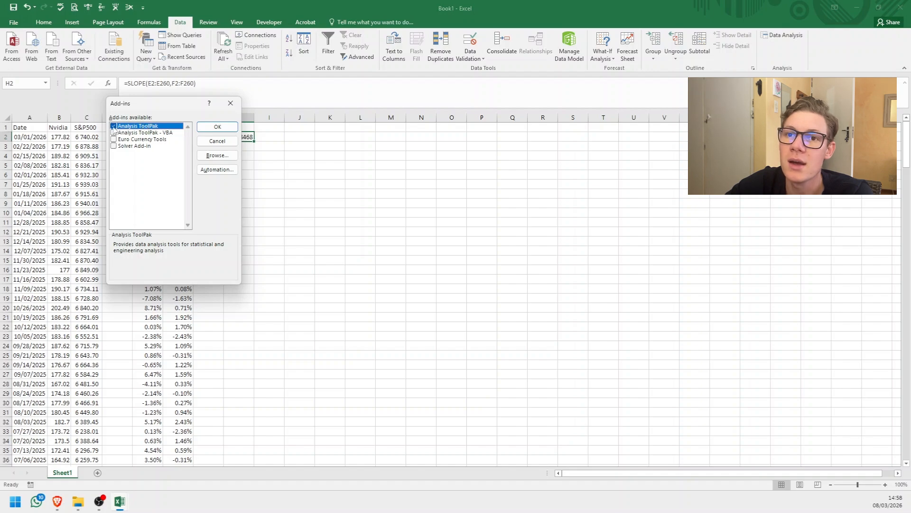
{"action": "left_click", "coordinate": [231, 103]}
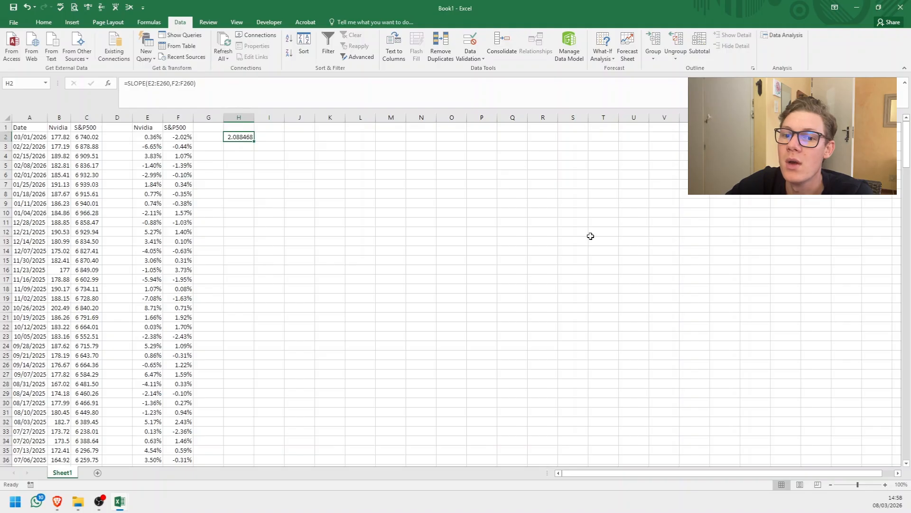
Start a Regression from the data analysis tools and set its Y input range to the Nvidia returns $E$2:$E$260.
{"action": "left_click", "coordinate": [785, 38]}
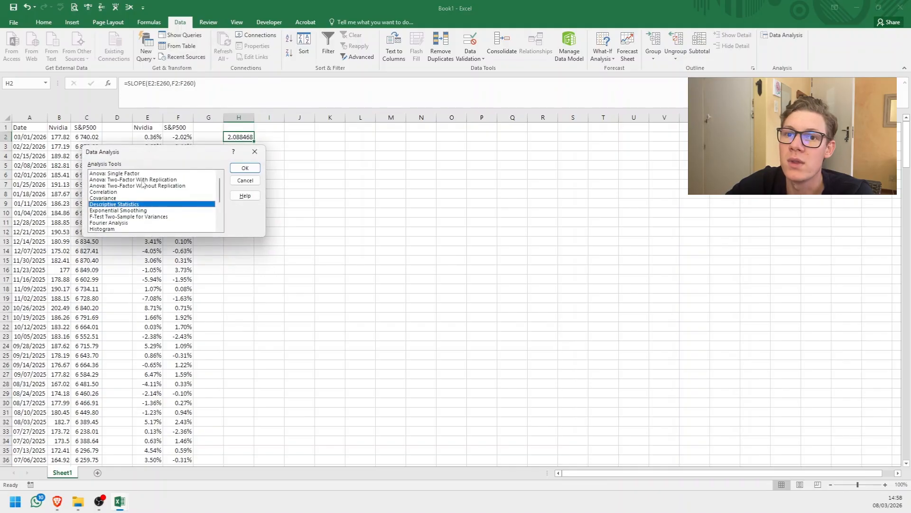
{"action": "scroll", "coordinate": [138, 190], "scroll_direction": "down", "scroll_amount": 3}
{"action": "left_click", "coordinate": [112, 198]}
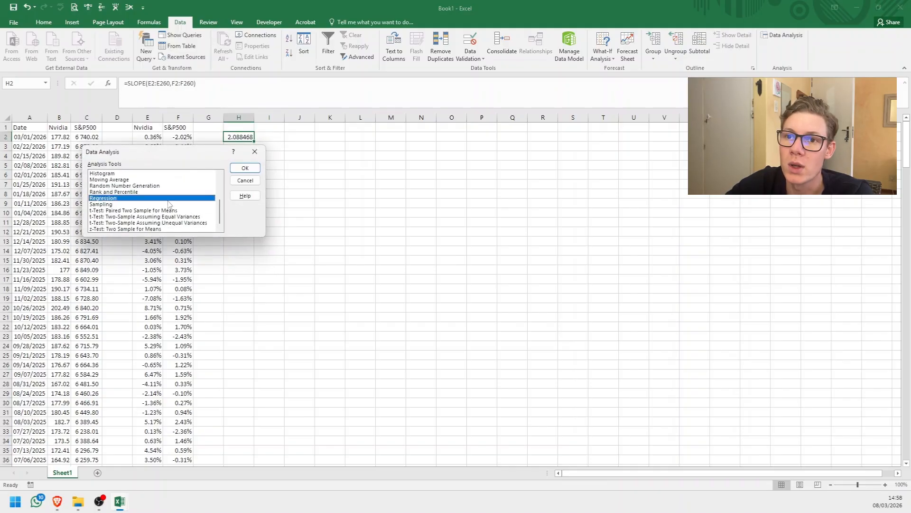
{"action": "left_click", "coordinate": [245, 168]}
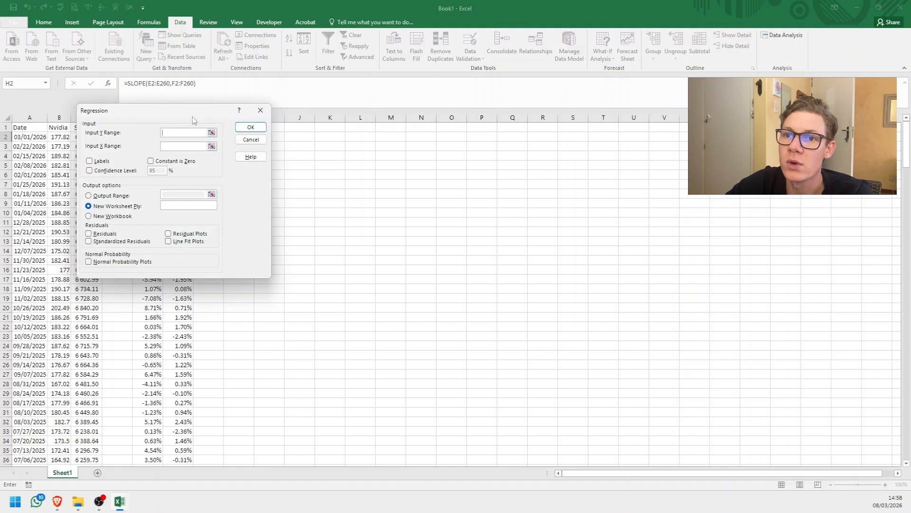
{"action": "left_click_drag", "start_coordinate": [191, 116], "coordinate": [423, 145]}
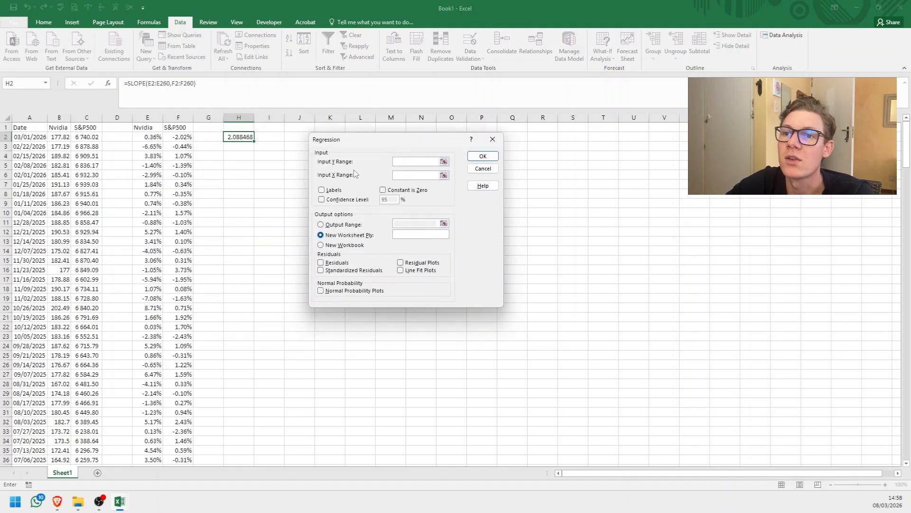
{"action": "left_click", "coordinate": [444, 161]}
{"action": "left_click_drag", "start_coordinate": [160, 139], "coordinate": [157, 451]}
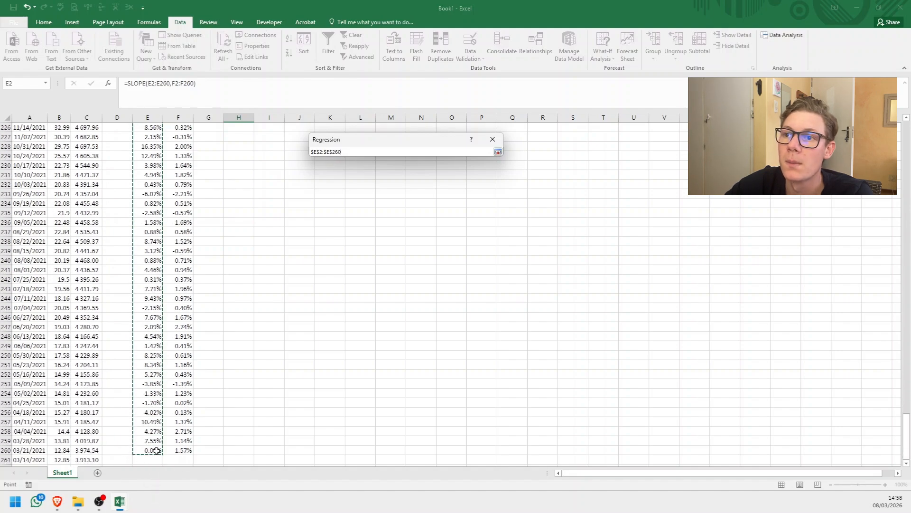
{"action": "left_click", "coordinate": [498, 152]}
Set the regression's X input range to the S&P500 returns $F$2:$F$260.
{"action": "left_click", "coordinate": [444, 176]}
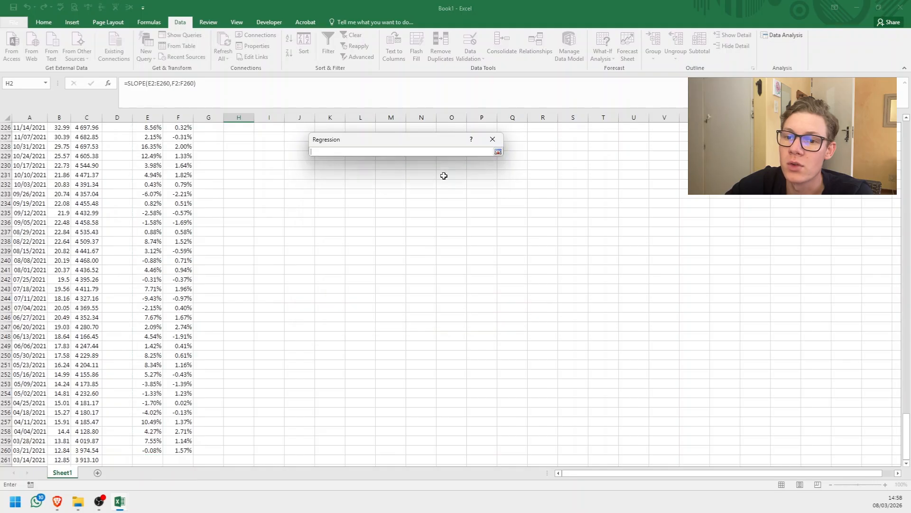
{"action": "left_click", "coordinate": [187, 442]}
{"action": "left_click", "coordinate": [185, 450]}
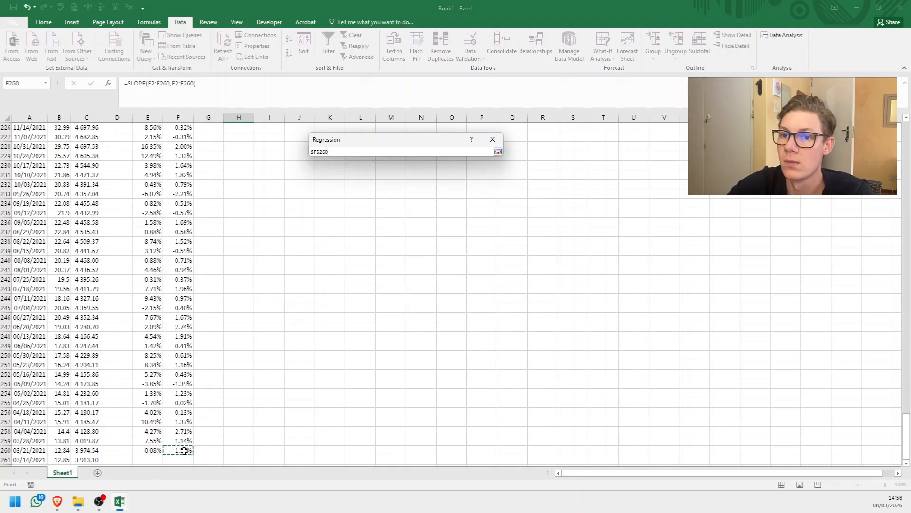
{"action": "key", "text": "ctrl+shift+Up"}
{"action": "key", "text": "shift+Down"}
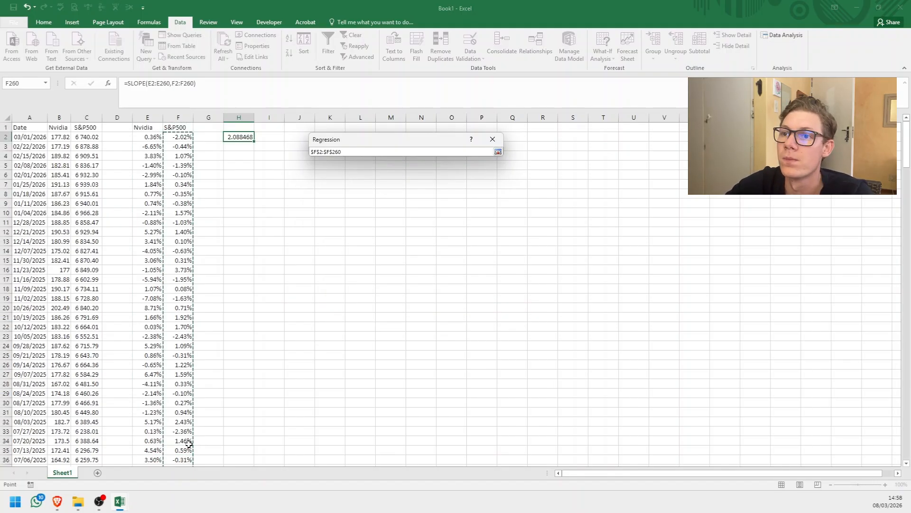
{"action": "left_click", "coordinate": [498, 151]}
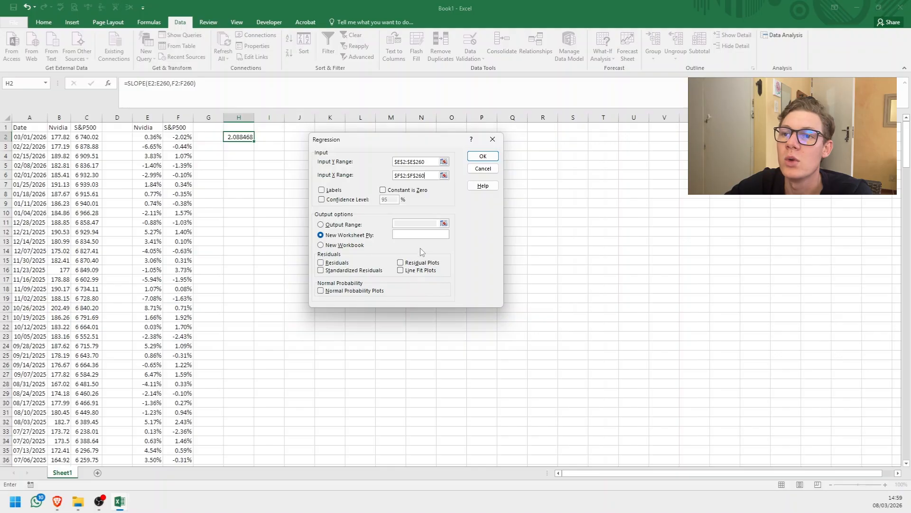
Run the regression with output to a new worksheet and autofit columns A to I of the summary output.
{"action": "left_click", "coordinate": [483, 156]}
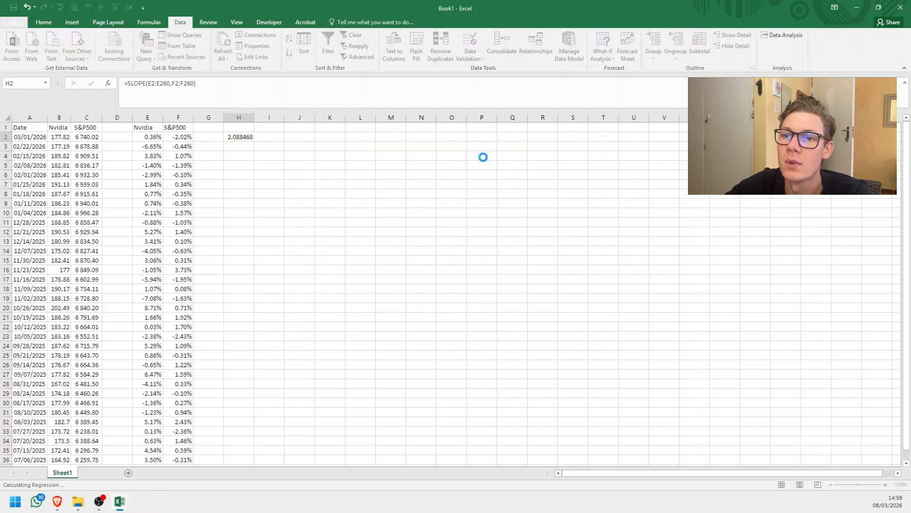
{"action": "left_click", "coordinate": [179, 166]}
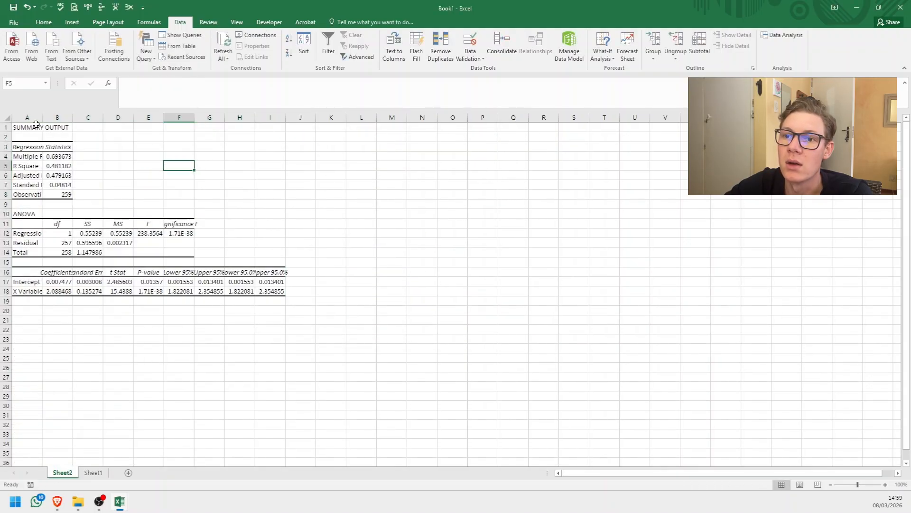
{"action": "left_click_drag", "start_coordinate": [27, 117], "coordinate": [270, 118]}
{"action": "double_click", "coordinate": [282, 117]}
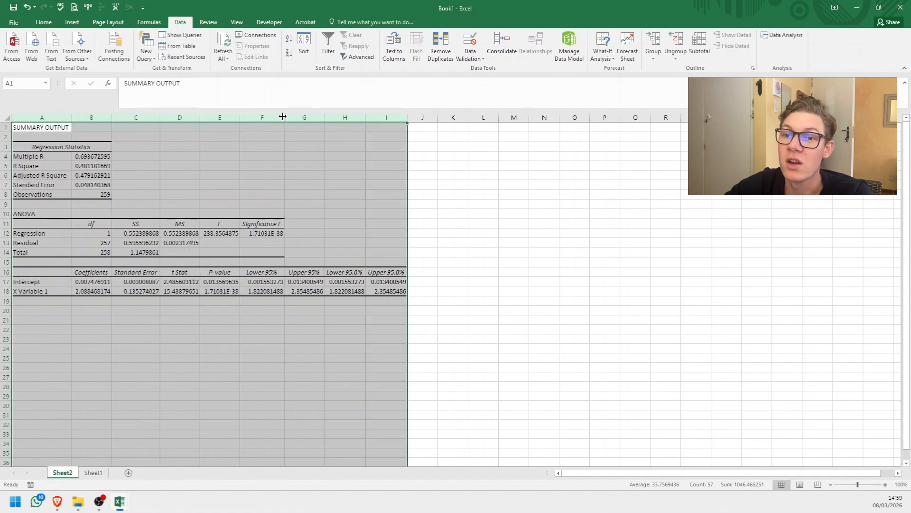
{"action": "left_click", "coordinate": [334, 193]}
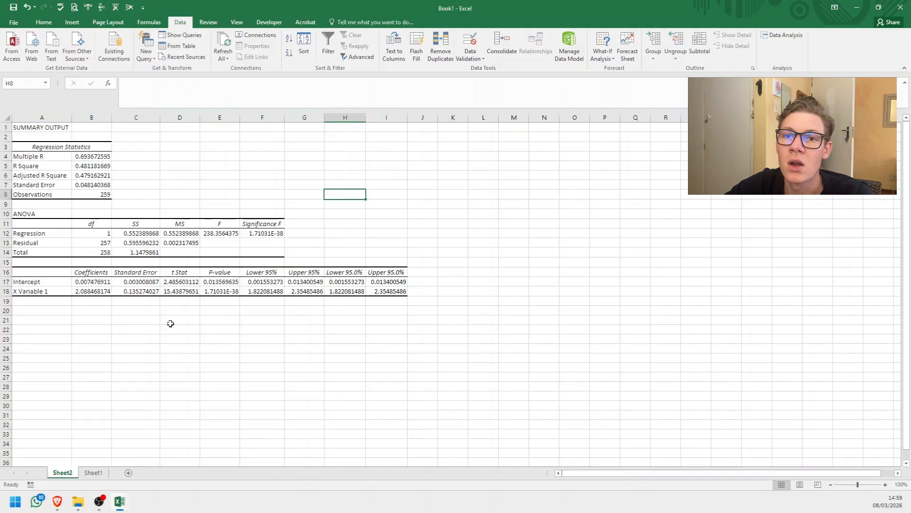
Examine the R Square, Adjusted R Square and Standard Error rows of the regression statistics one after another.
{"action": "left_click", "coordinate": [7, 166]}
{"action": "left_click", "coordinate": [6, 176]}
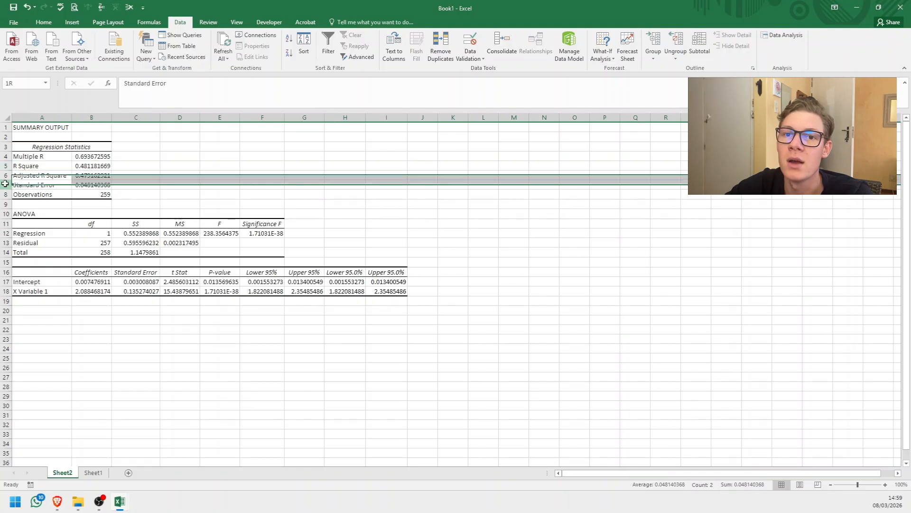
{"action": "left_click", "coordinate": [6, 185]}
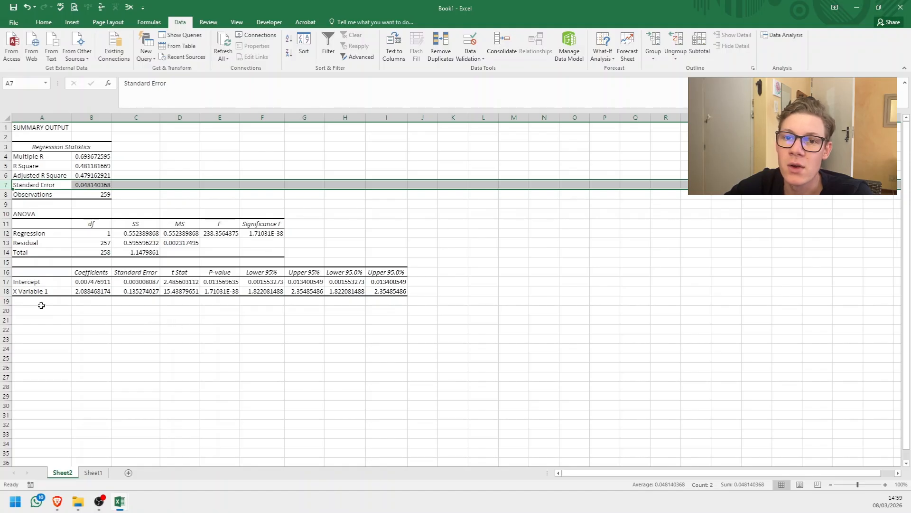
Compare the X Variable 1 coefficient in B18 with the SLOPE result in H2 of Sheet1, then return to the regression output on Sheet2.
{"action": "left_click", "coordinate": [90, 290]}
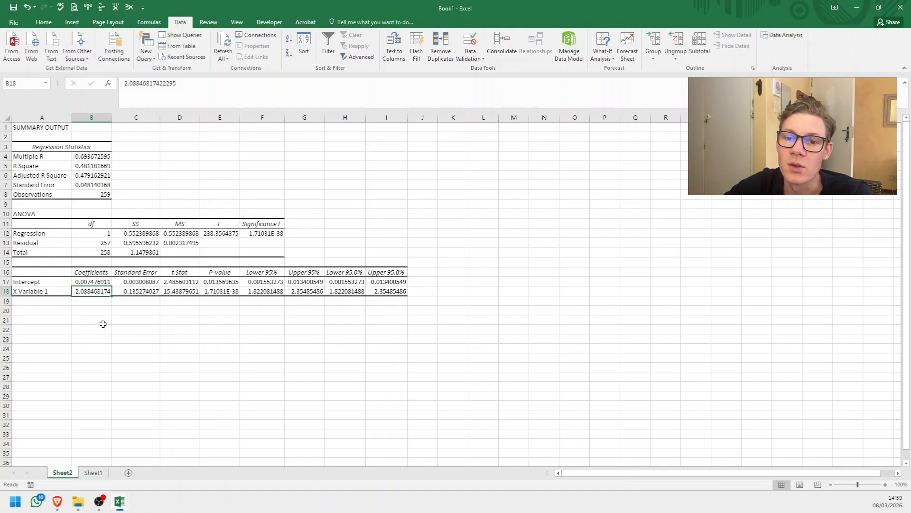
{"action": "left_click", "coordinate": [99, 474]}
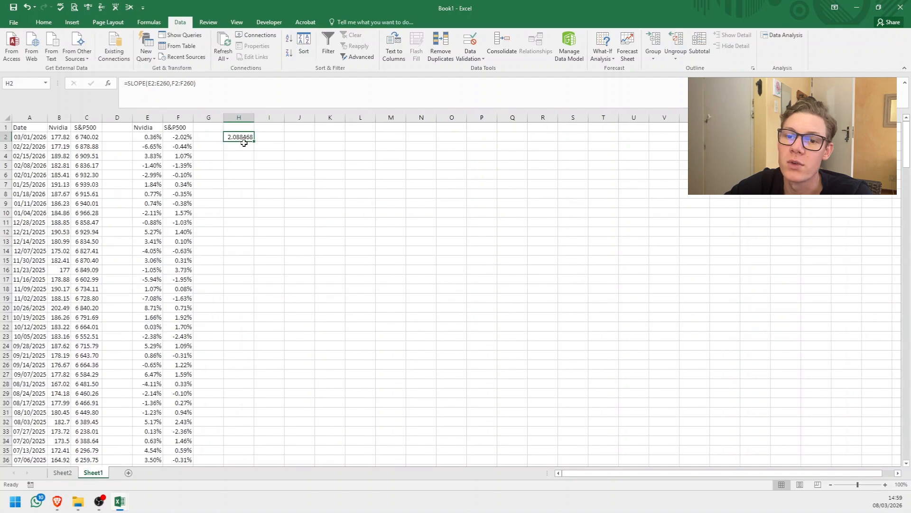
{"action": "left_click", "coordinate": [62, 472]}
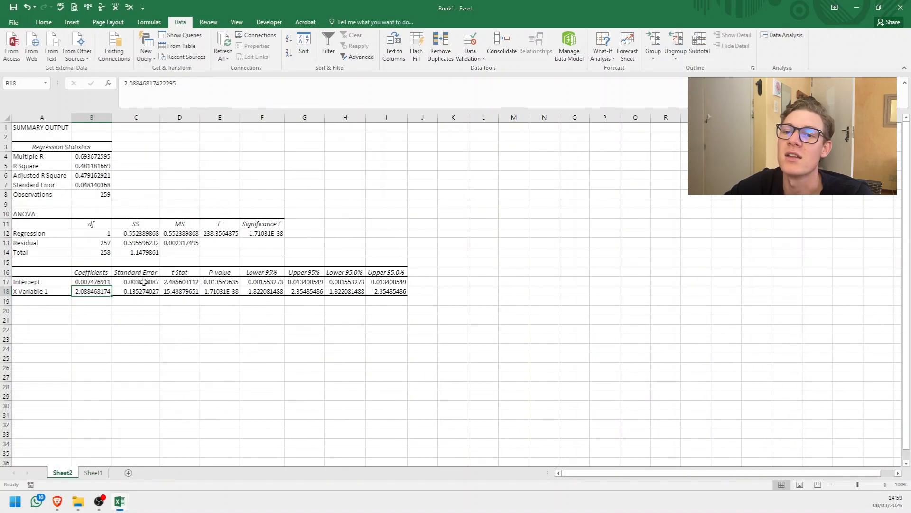